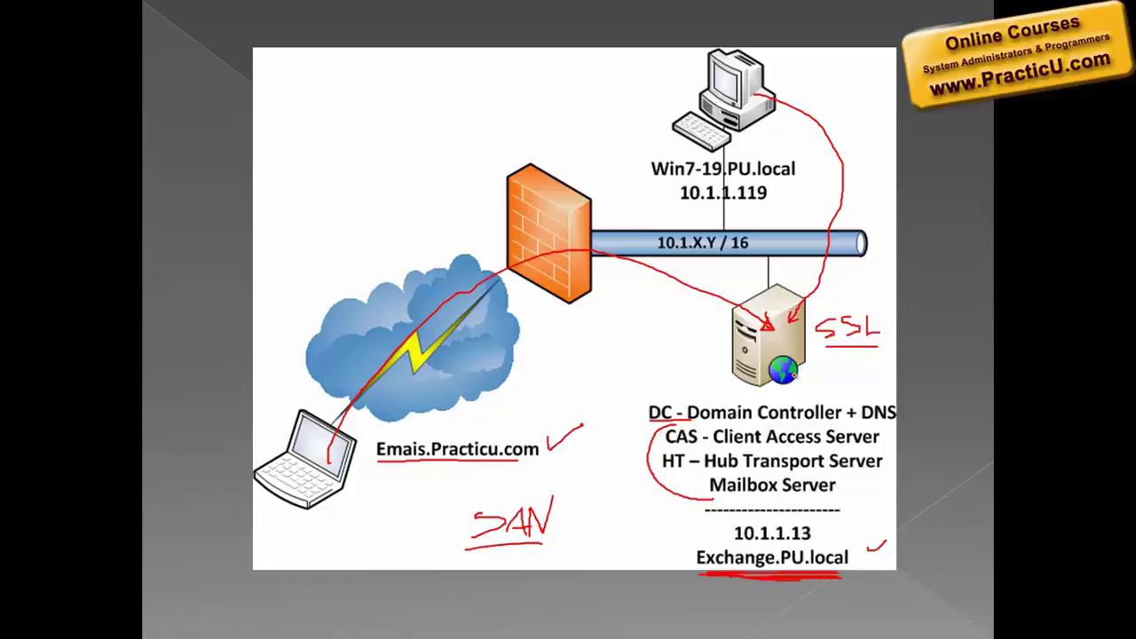
pyautogui.press('super+r')
pyautogui.write('www.leu')
pyautogui.press('Down')
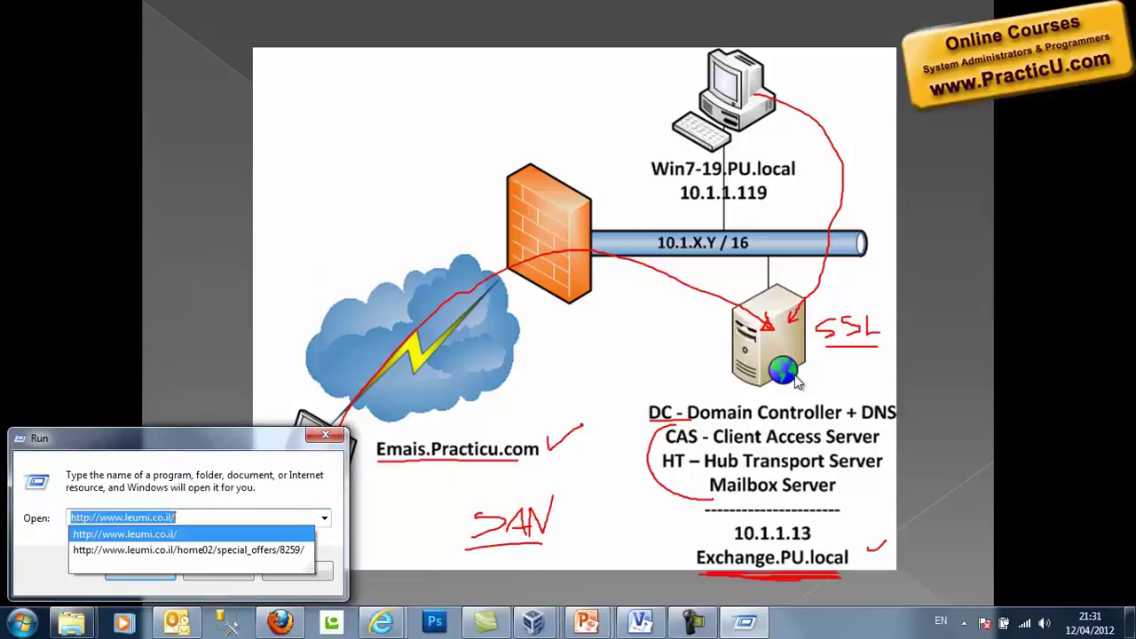
pyautogui.press('Return')
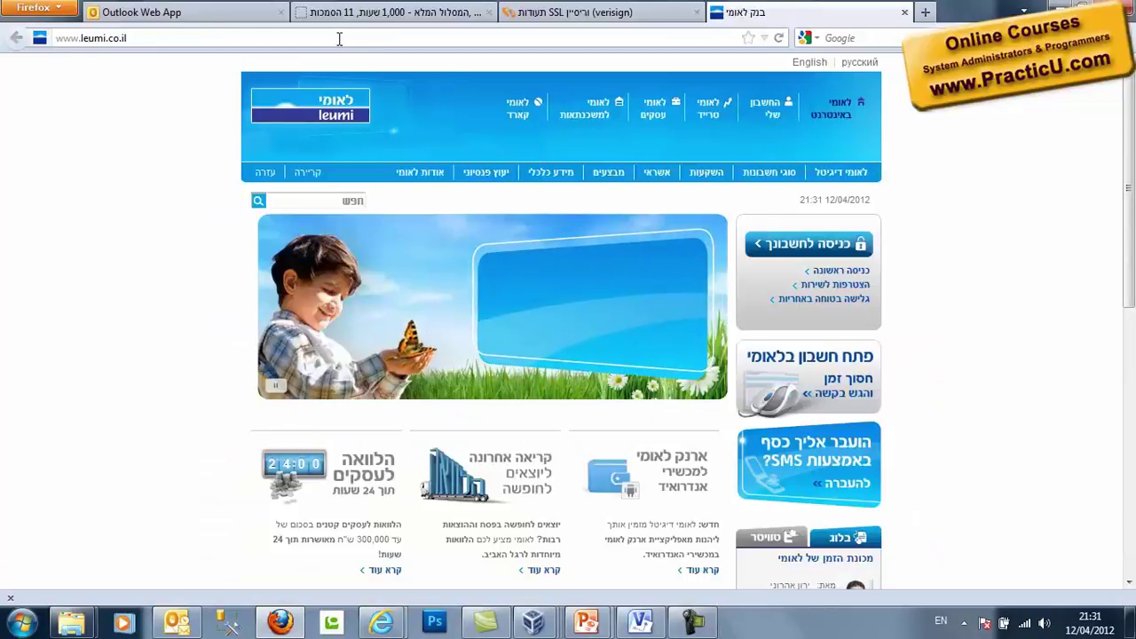
pyautogui.click(339, 38)
pyautogui.hotkey('ctrl', 'c')
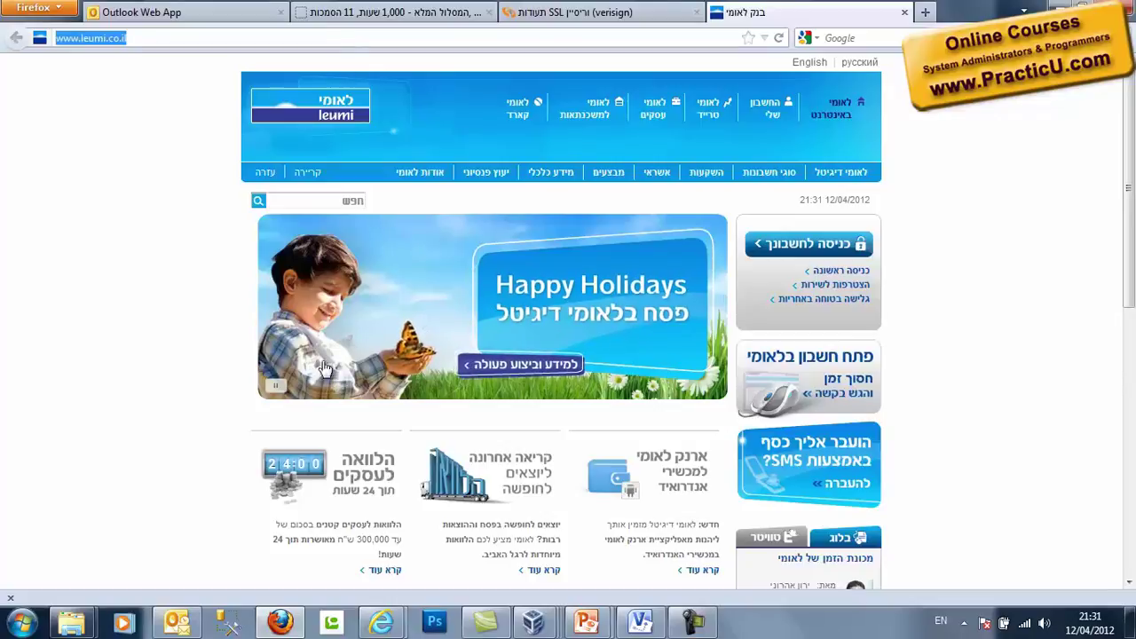
pyautogui.click(382, 621)
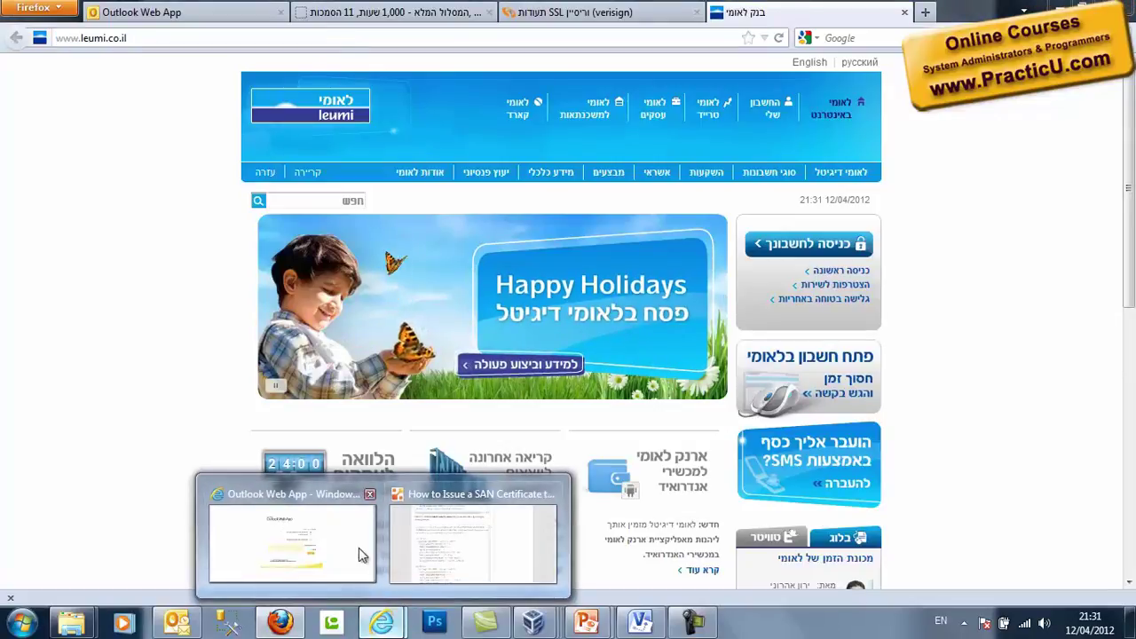
pyautogui.click(371, 548)
pyautogui.click(322, 35)
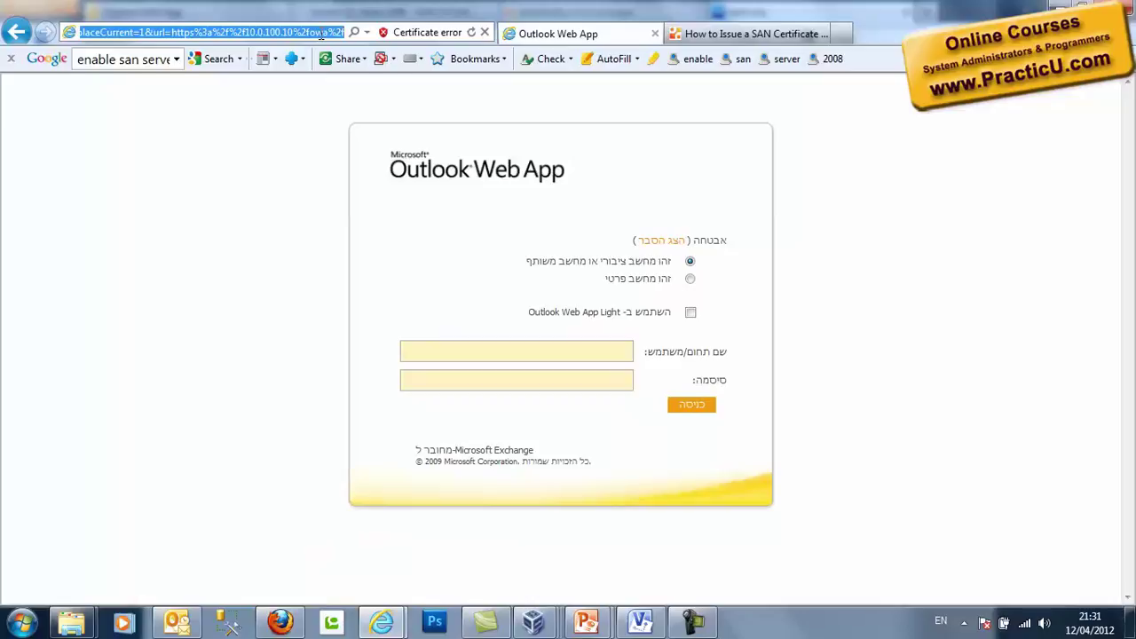
pyautogui.hotkey('ctrl', 'v')
pyautogui.press('Return')
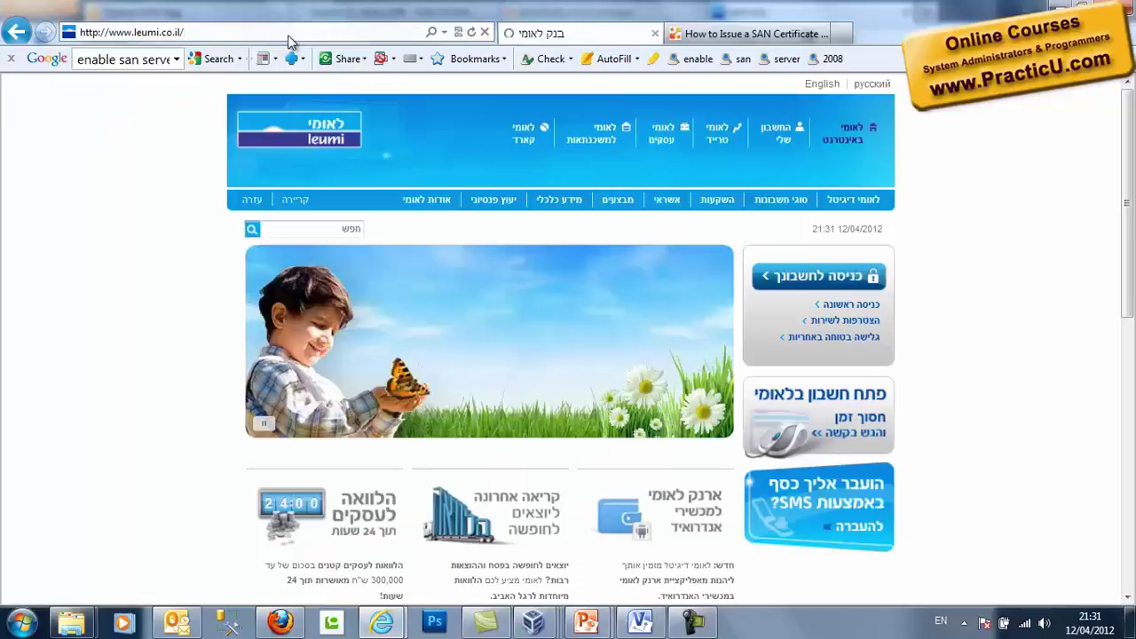
# - Open the bank's account login page and examine who its SSL certificate is issued to and by, closing the certificate when done
pyautogui.click(803, 275)
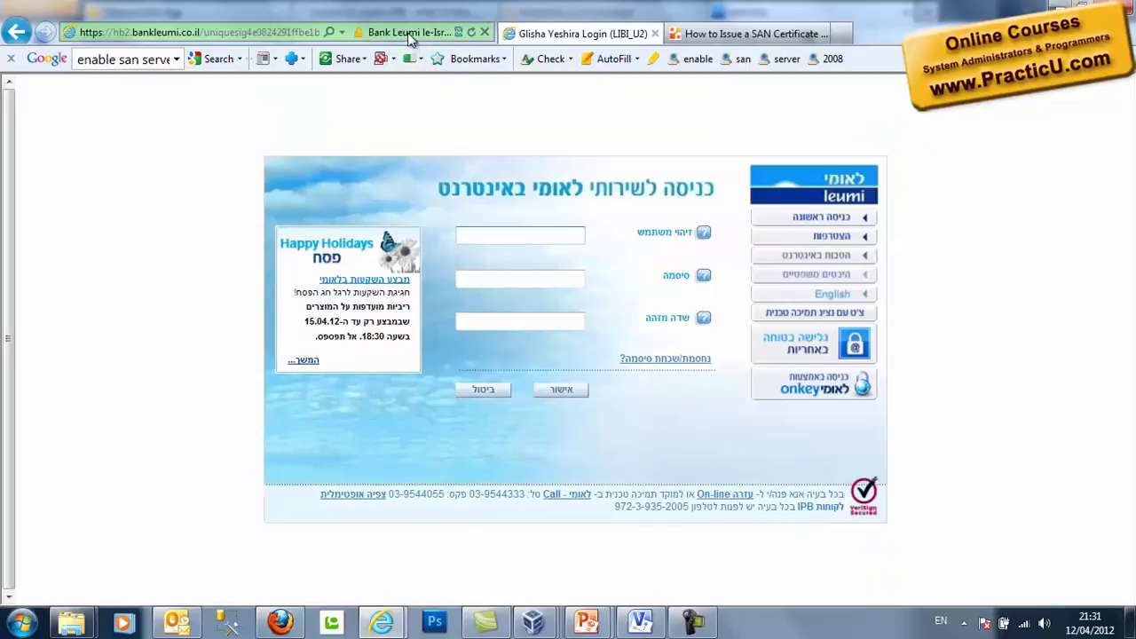
pyautogui.click(410, 35)
pyautogui.click(353, 223)
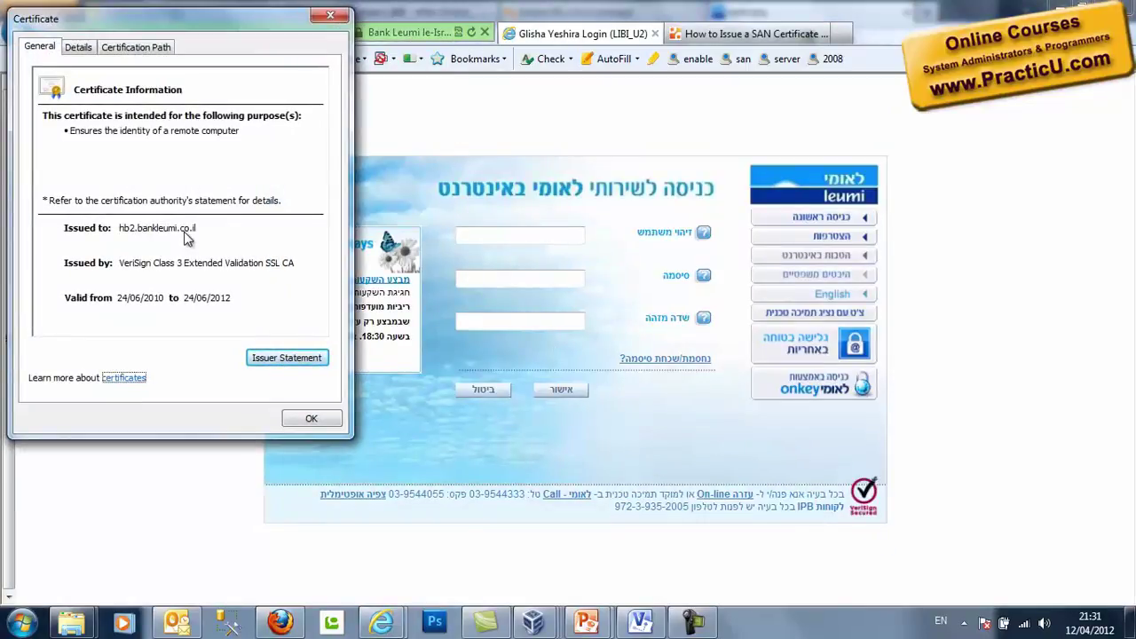
pyautogui.moveTo(182, 19); pyautogui.dragTo(178, 56)
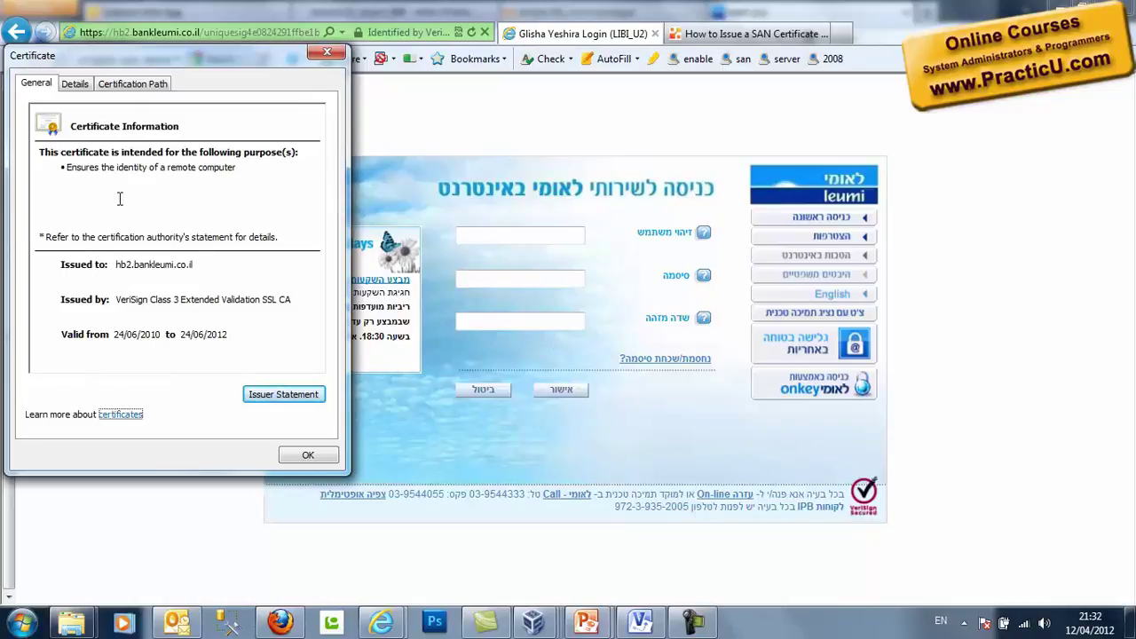
pyautogui.click(325, 50)
pyautogui.click(216, 25)
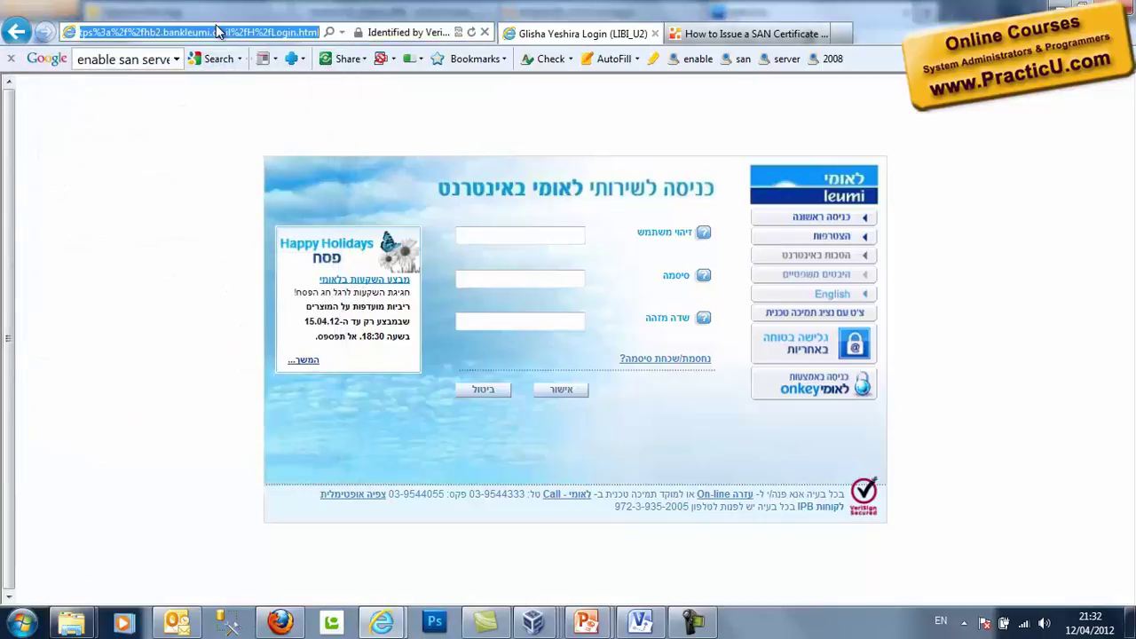
pyautogui.write('101')
pyautogui.press('BackSpace')
pyautogui.write('.0.100.10')
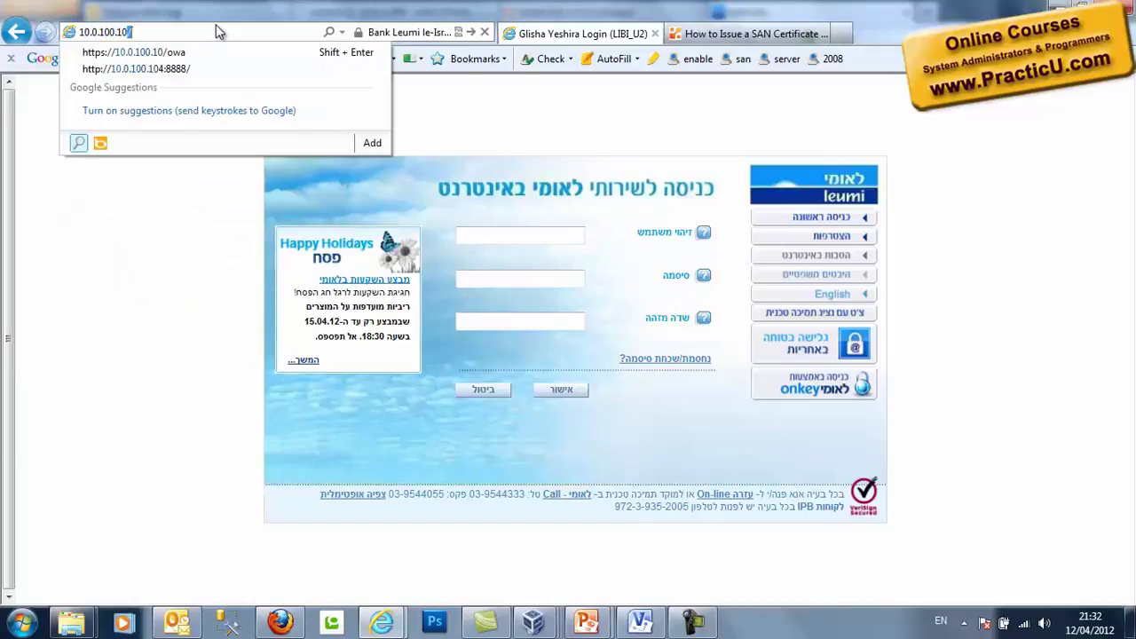
pyautogui.press('Return')
pyautogui.click(209, 31)
pyautogui.click(209, 32)
pyautogui.click(97, 32)
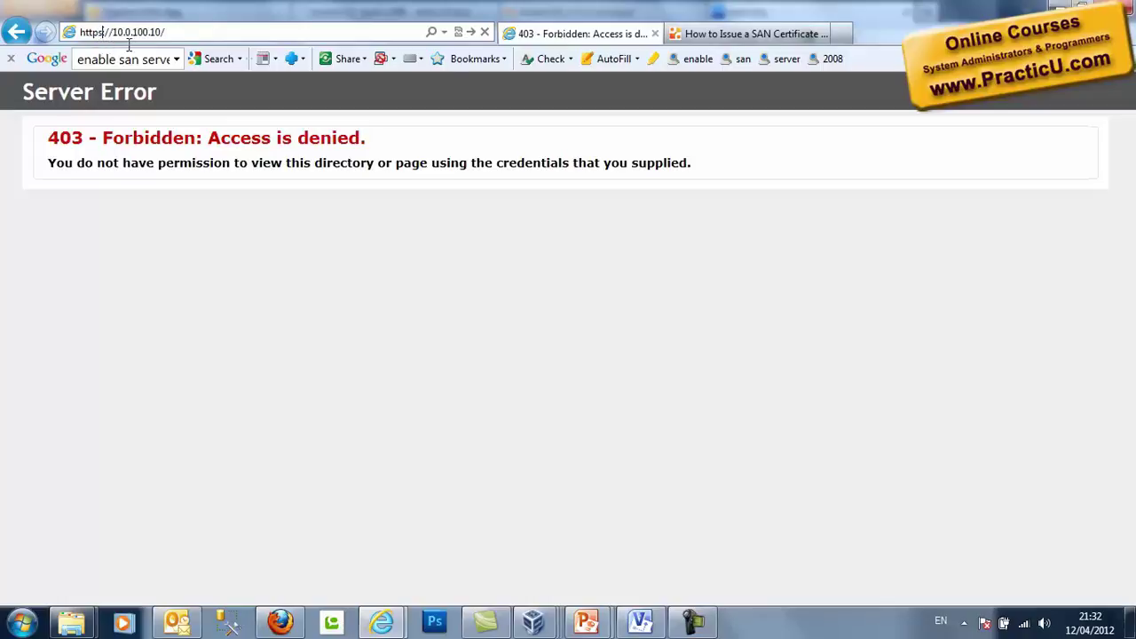
pyautogui.write('s')
pyautogui.click(166, 55)
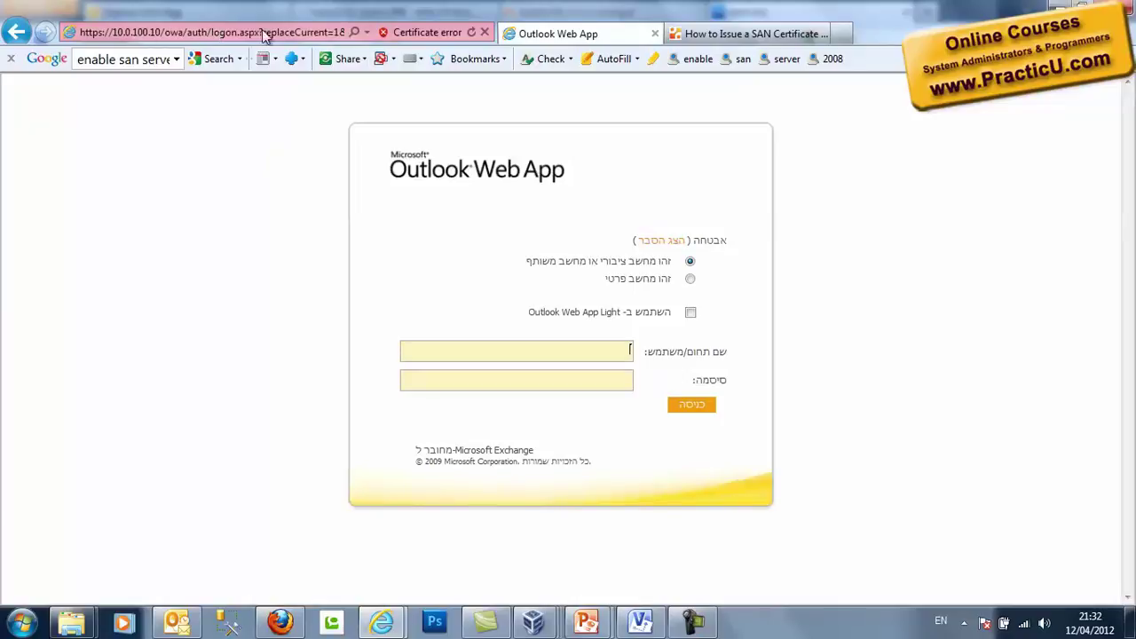
# - View the certificate behind the Outlook Web App certificate error, check its issued-to and issued-by names, and close it
pyautogui.click(427, 32)
pyautogui.click(355, 246)
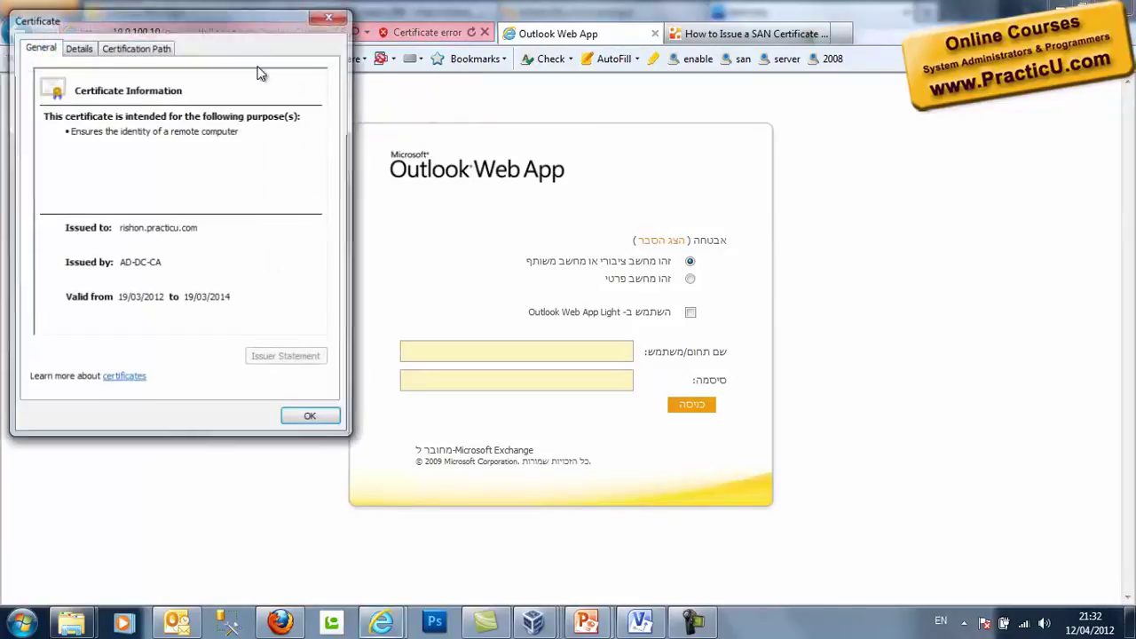
pyautogui.moveTo(246, 26); pyautogui.dragTo(246, 106)
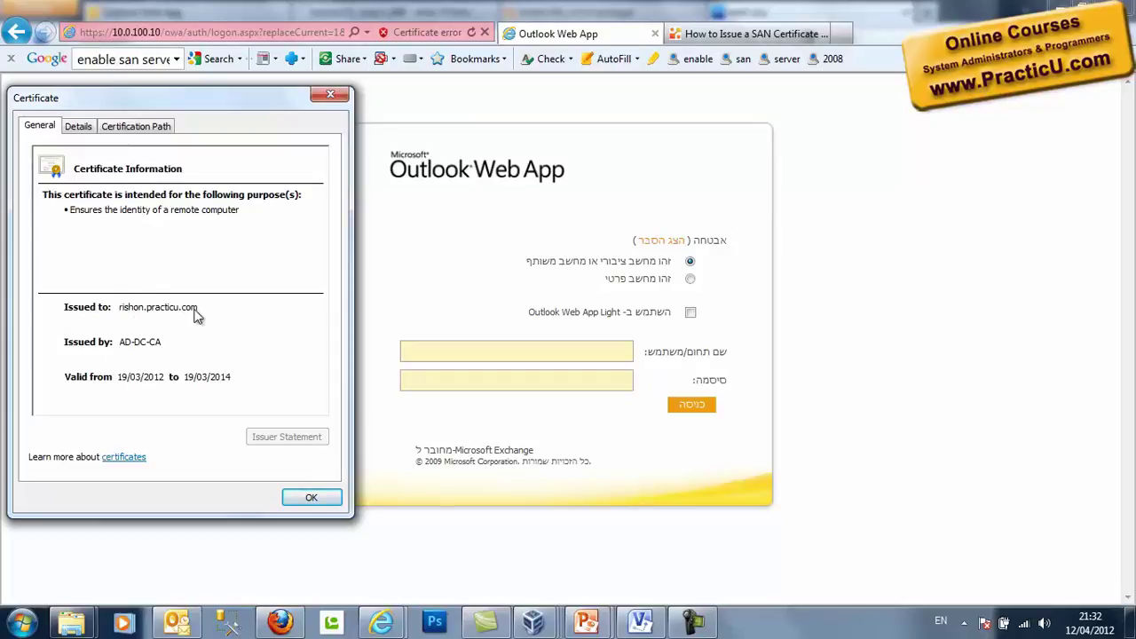
pyautogui.click(331, 96)
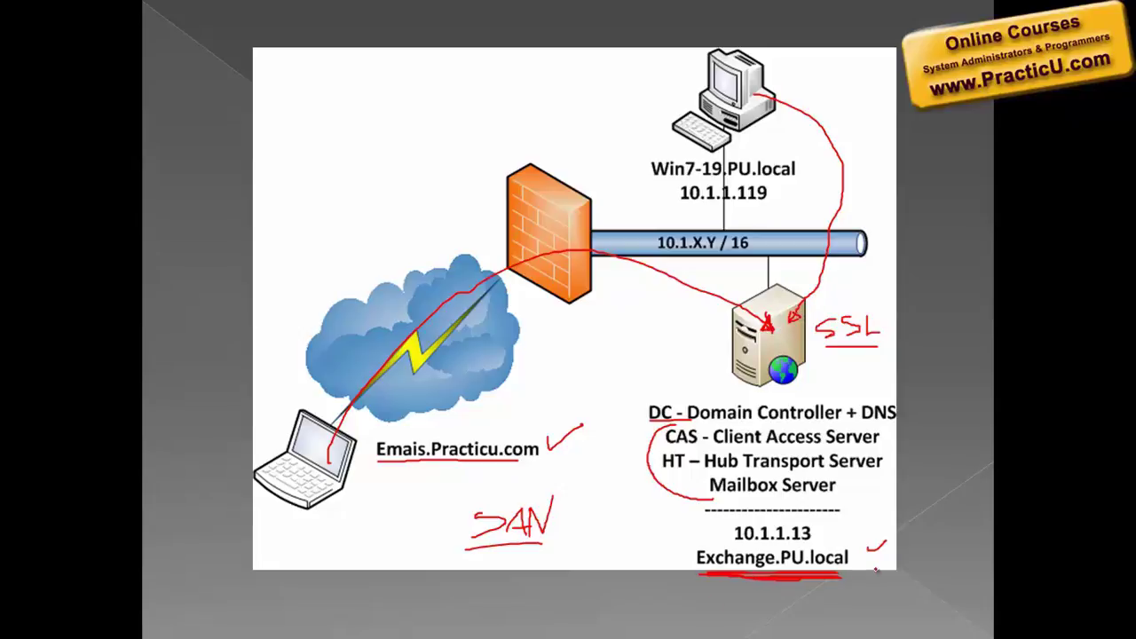
# - Switch to Oracle VM VirtualBox Manager and show the running Srv08-1 virtual machine in full screen
pyautogui.press('super')
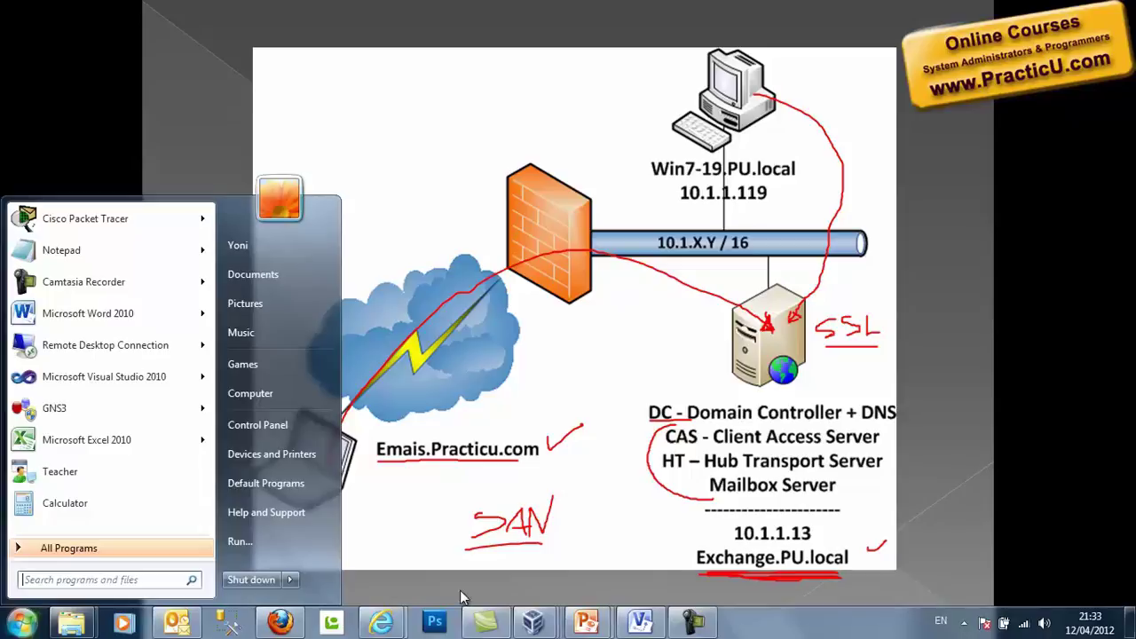
pyautogui.click(537, 626)
pyautogui.click(426, 539)
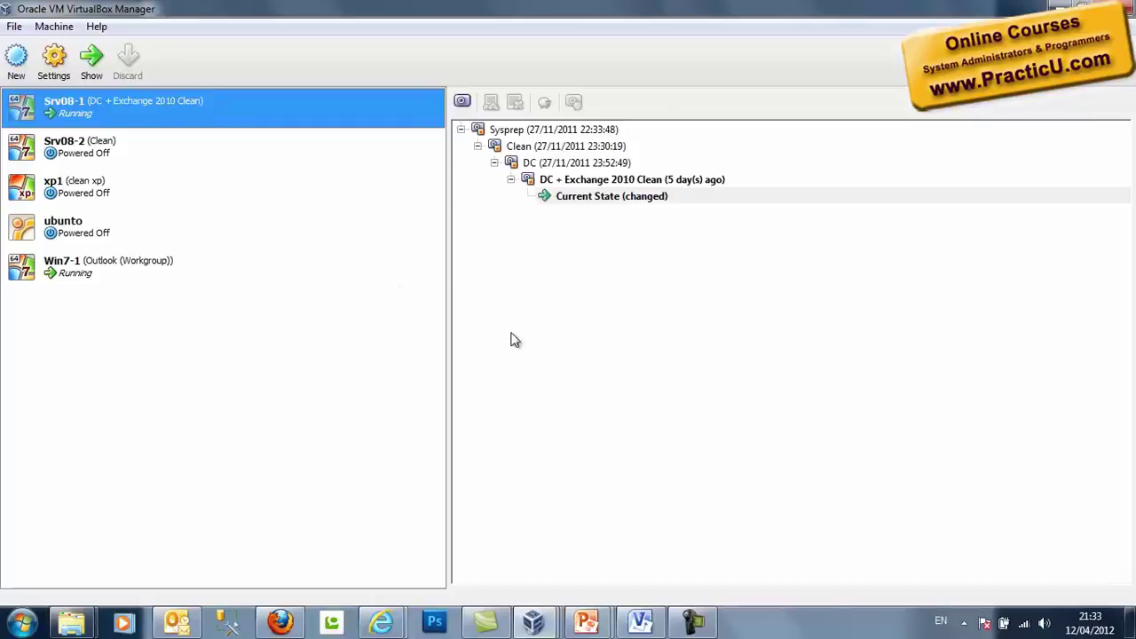
pyautogui.doubleClick(243, 111)
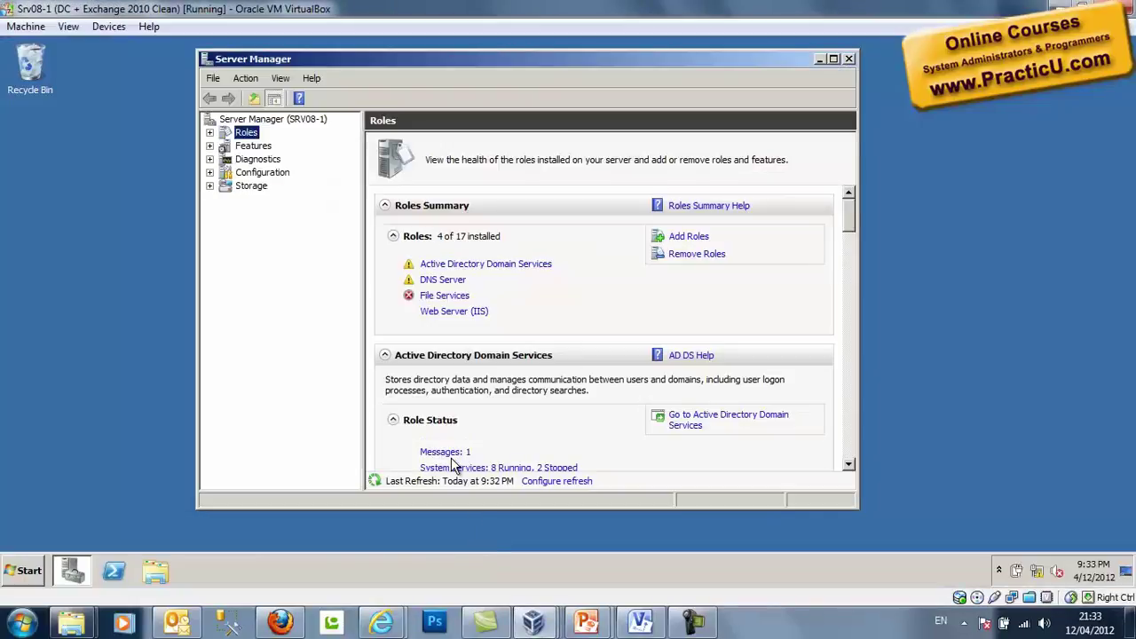
pyautogui.hotkey('ctrl', 'f')
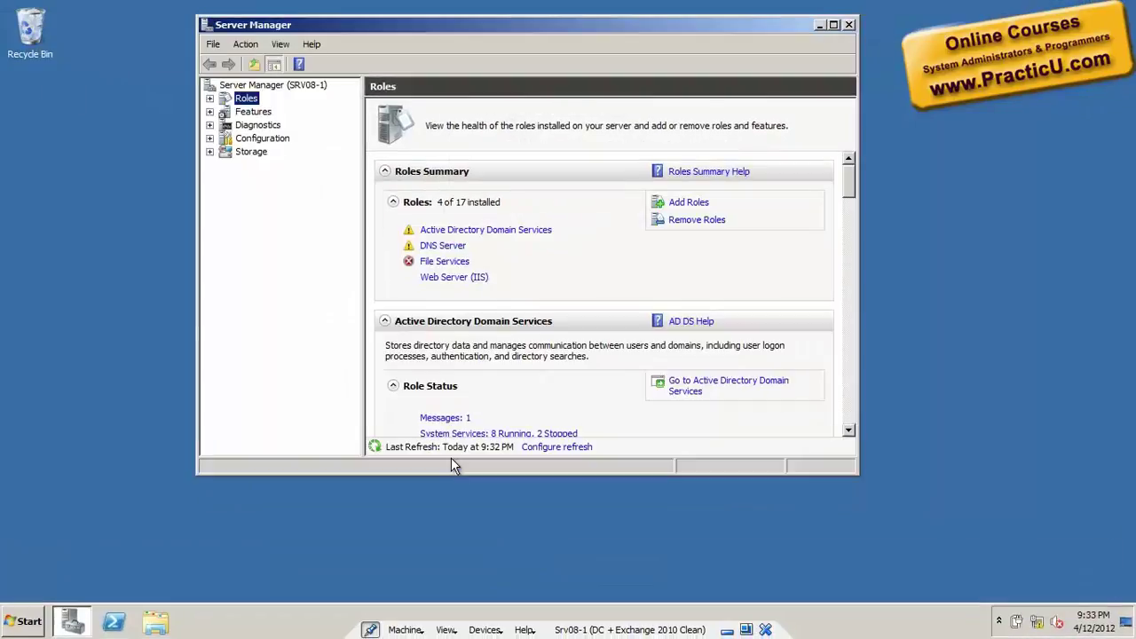
# - Expand the Roles node in Server Manager, widen the tree pane, and maximize the window
pyautogui.click(210, 99)
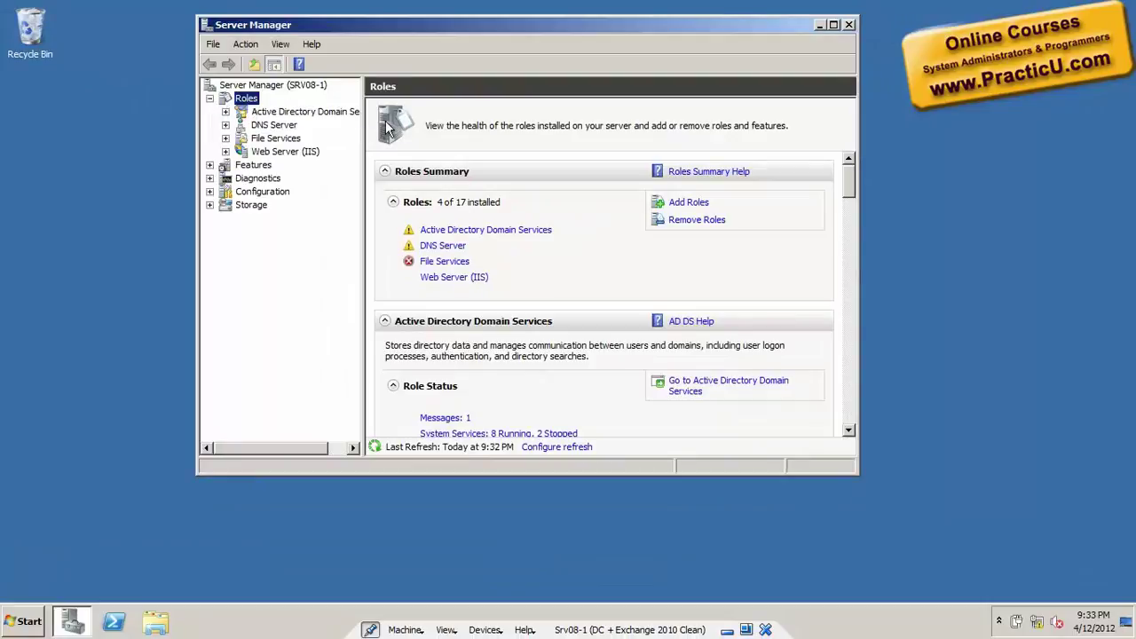
pyautogui.moveTo(362, 125); pyautogui.dragTo(493, 132)
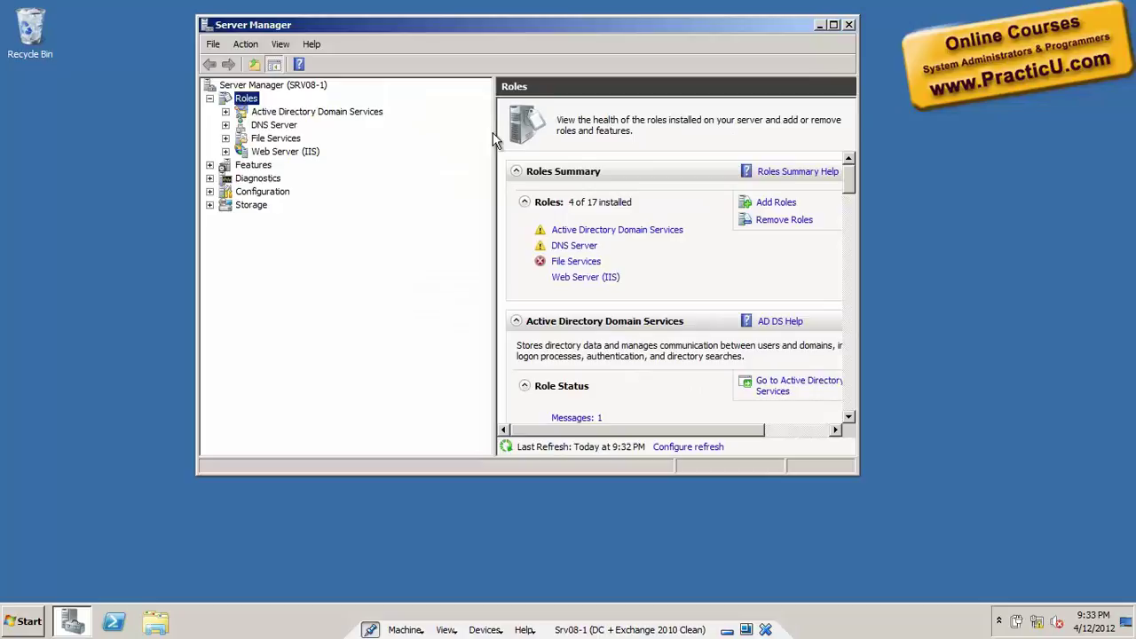
pyautogui.doubleClick(472, 33)
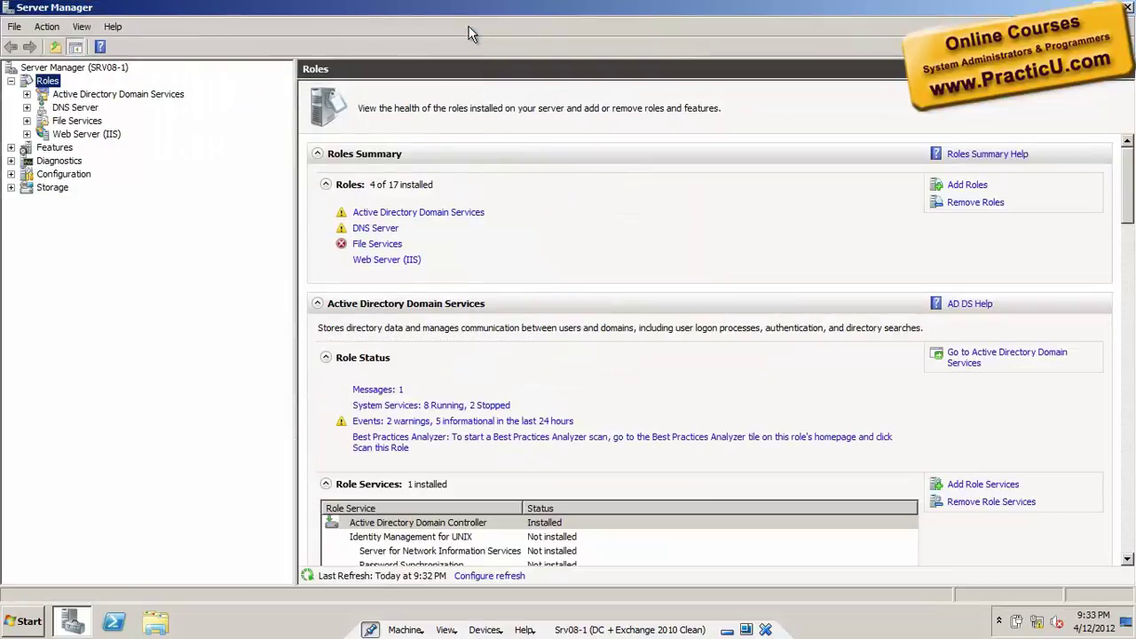
# - Start the Add Roles Wizard, select Active Directory Certificate Services, and proceed to its role services
pyautogui.rightClick(51, 86)
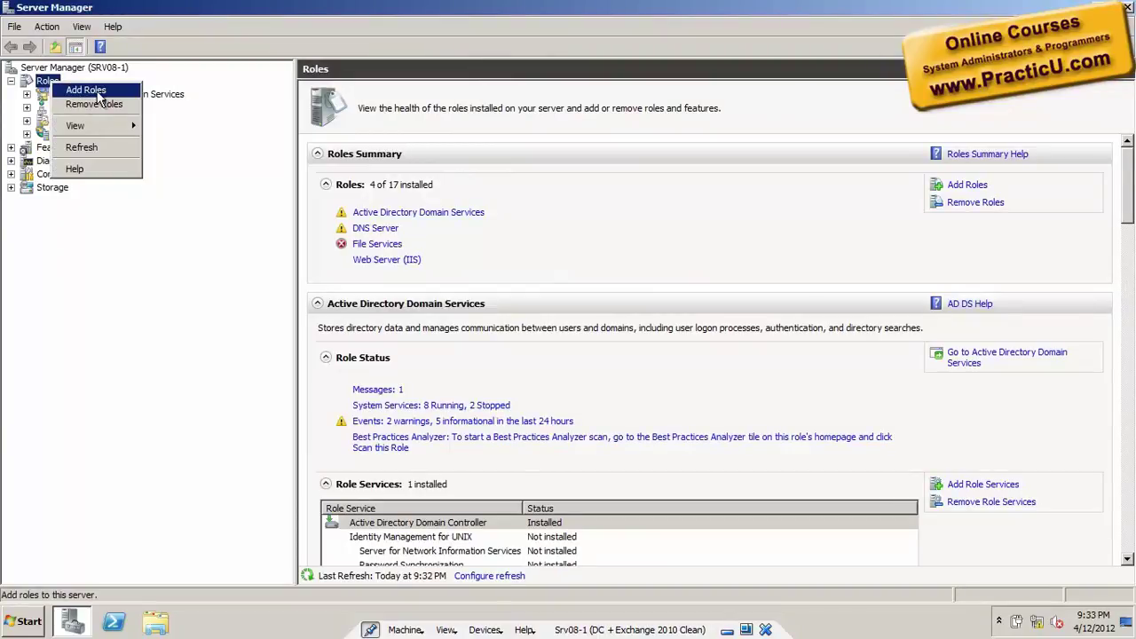
pyautogui.click(86, 90)
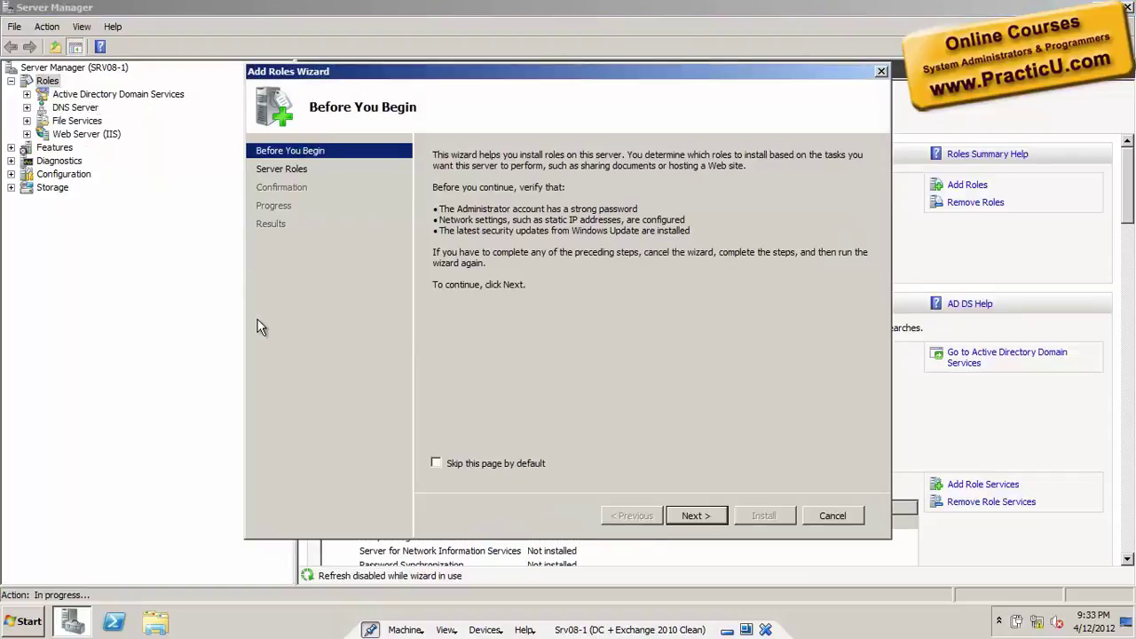
pyautogui.click(693, 516)
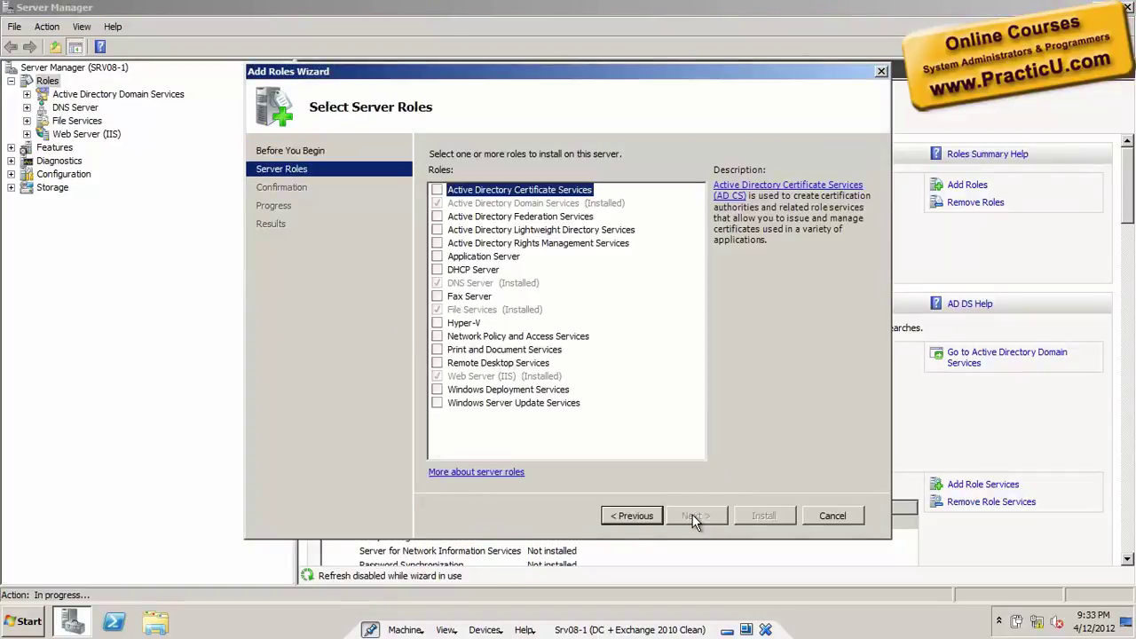
pyautogui.click(437, 190)
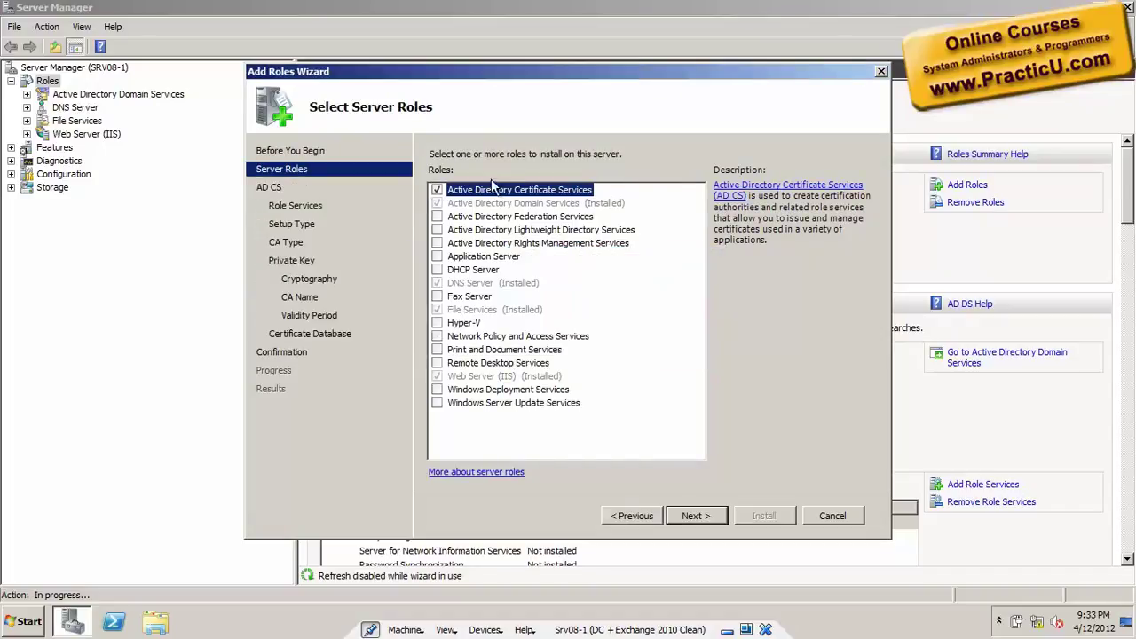
pyautogui.click(697, 514)
pyautogui.click(698, 514)
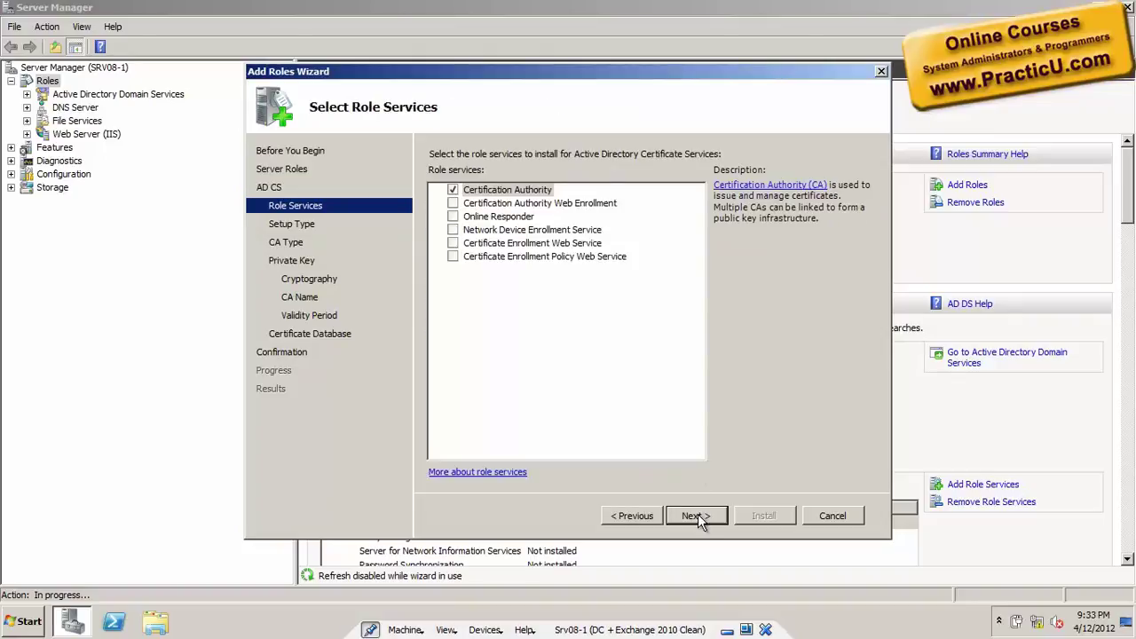
# - Select Certification Authority Web Enrollment and add the Web Server (IIS) role services it requires
pyautogui.click(519, 206)
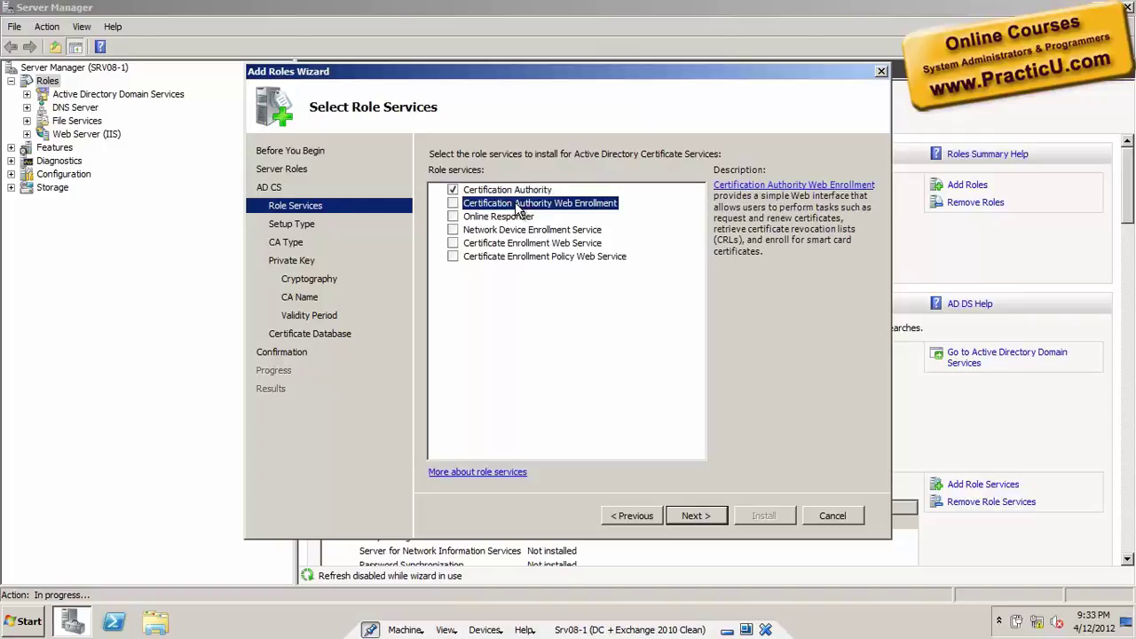
pyautogui.click(454, 203)
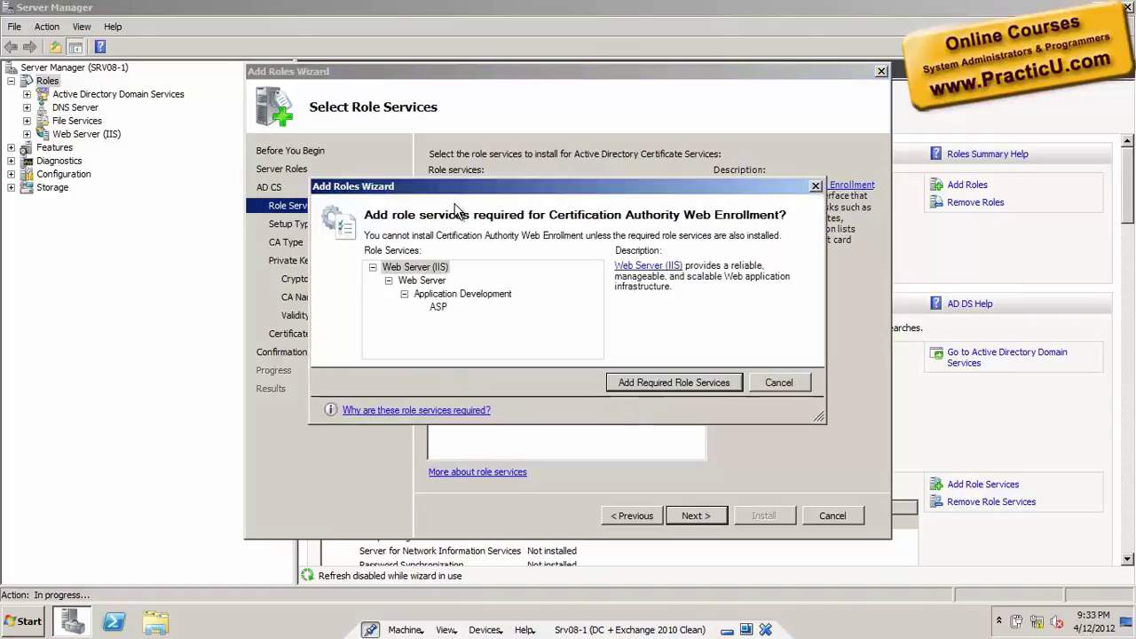
pyautogui.click(618, 379)
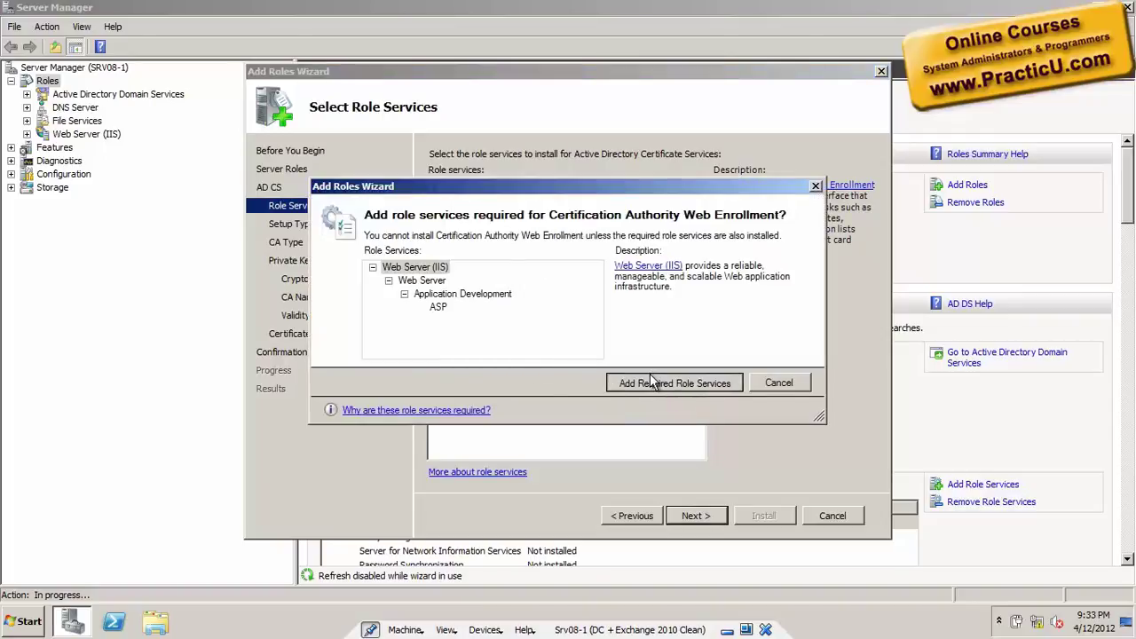
# - Accept the default setup type, CA type, new private key and cryptography settings, advancing to the CA name page
pyautogui.click(704, 516)
pyautogui.click(704, 515)
pyautogui.click(703, 516)
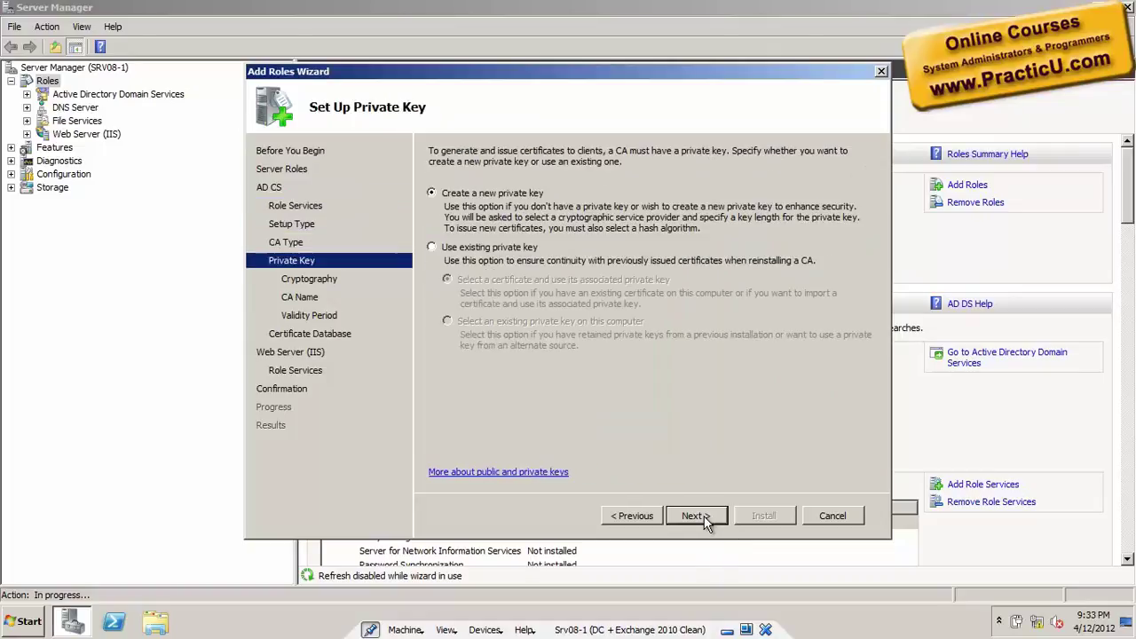
pyautogui.click(704, 515)
pyautogui.click(704, 516)
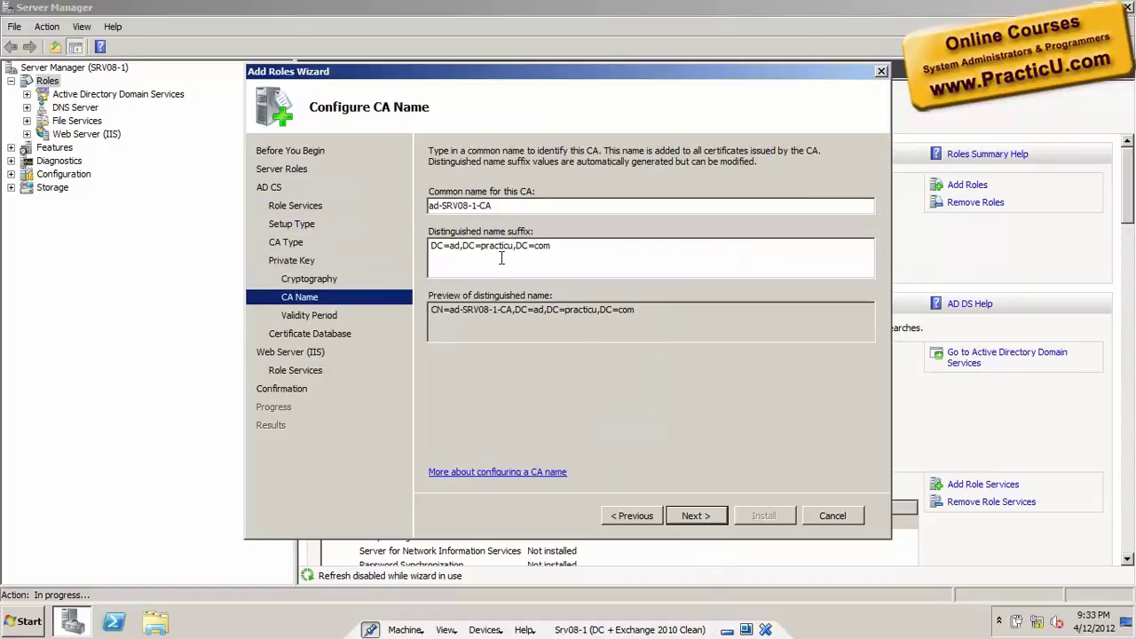
# - Set the common name of the certification authority to PracticU-CA
pyautogui.moveTo(474, 205); pyautogui.dragTo(310, 235)
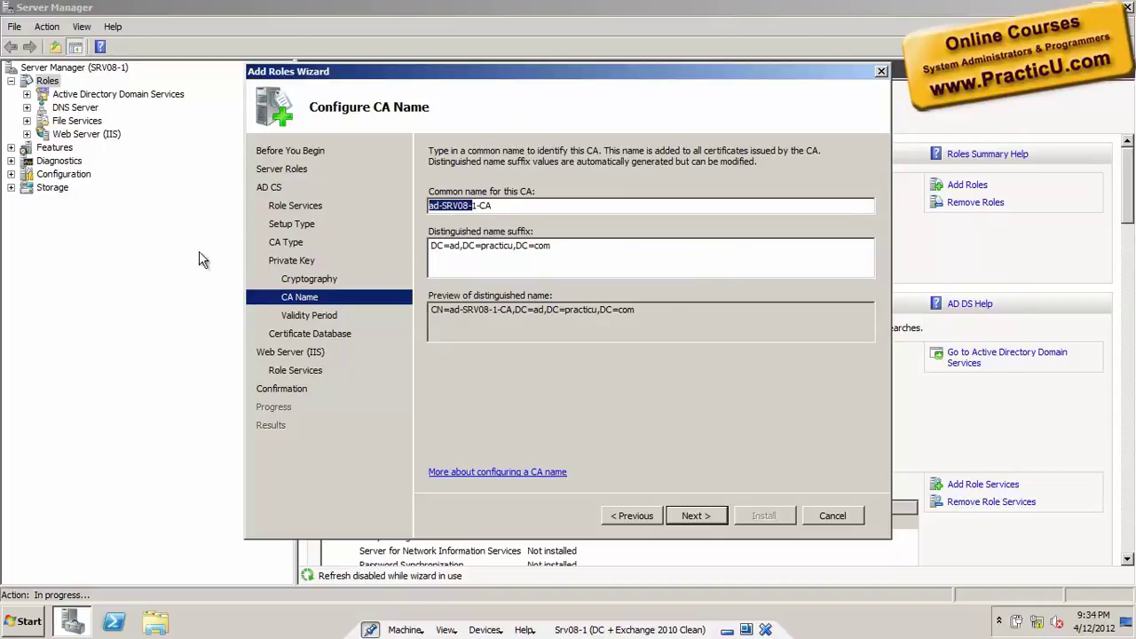
pyautogui.press('BackSpace')
pyautogui.write('PracticU')
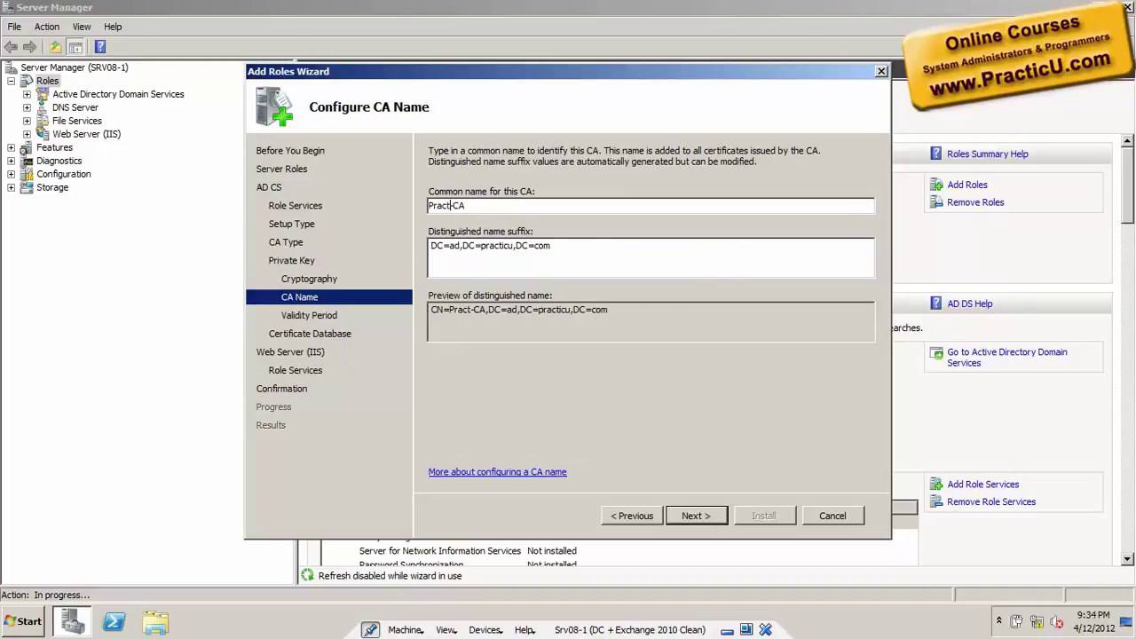
# - Accept the default validity period, certificate database and IIS role service settings, and start installing the selected roles
pyautogui.click(687, 516)
pyautogui.click(687, 516)
pyautogui.click(687, 516)
pyautogui.click(687, 516)
pyautogui.click(687, 515)
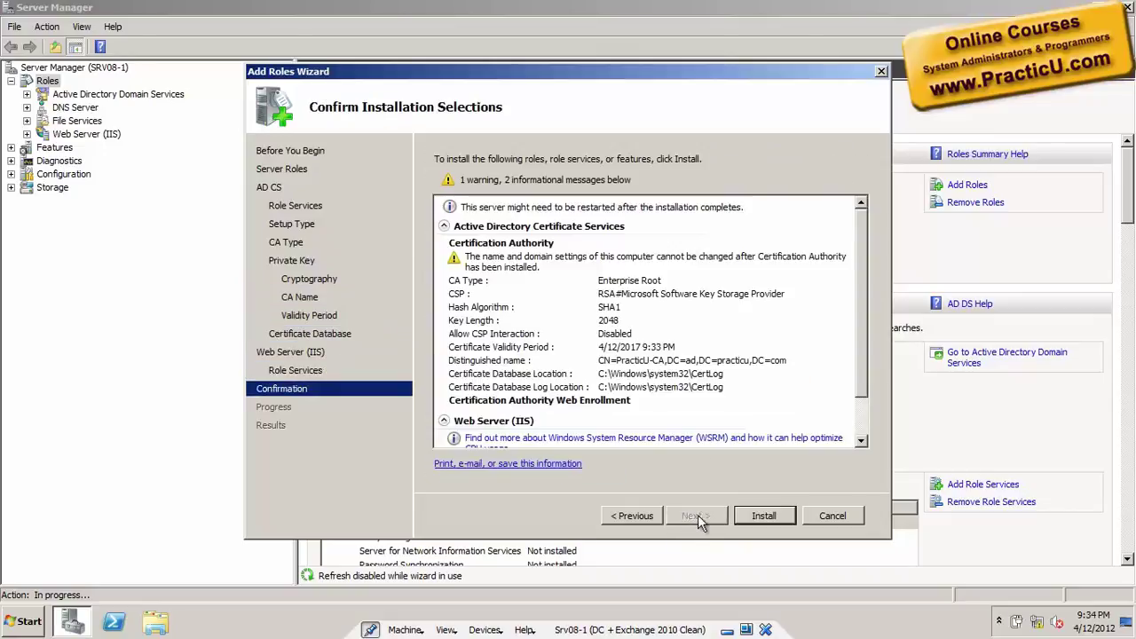
pyautogui.click(757, 514)
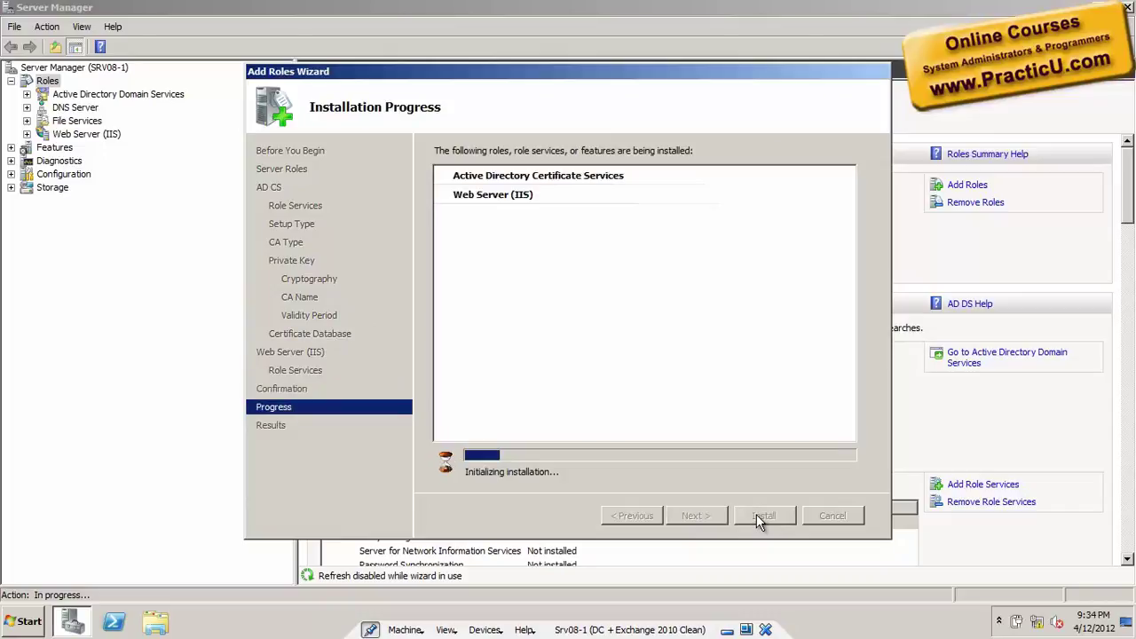
pyautogui.press('super+r')
pyautogui.write('www,ora')
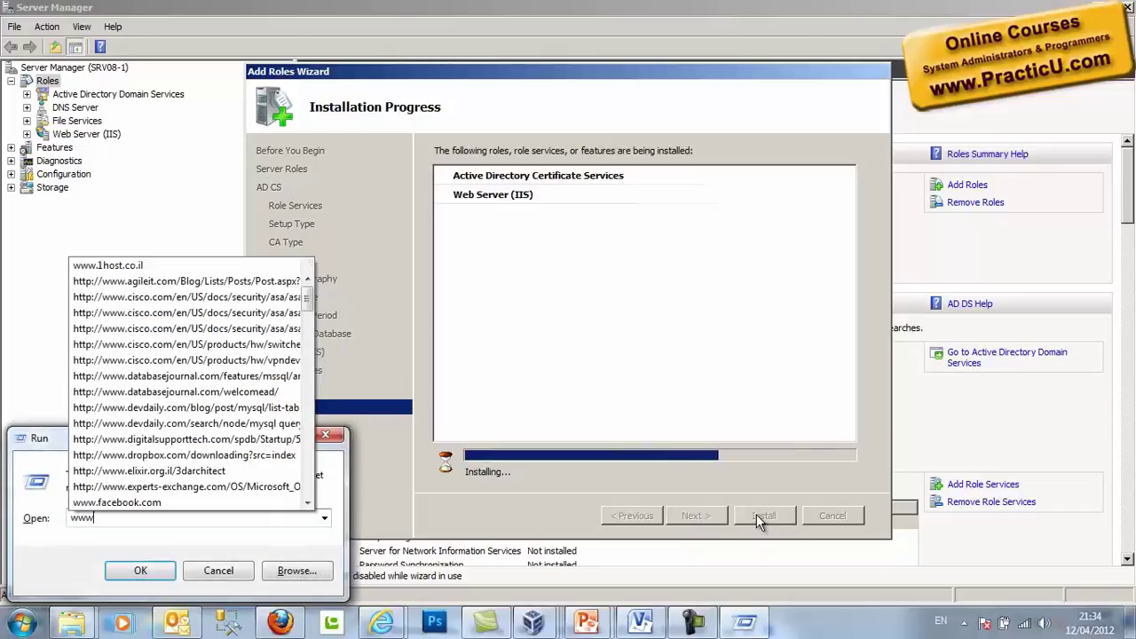
pyautogui.press('BackSpace')
pyautogui.press('BackSpace')
pyautogui.press('BackSpace')
pyautogui.press('BackSpace')
pyautogui.write('.pra')
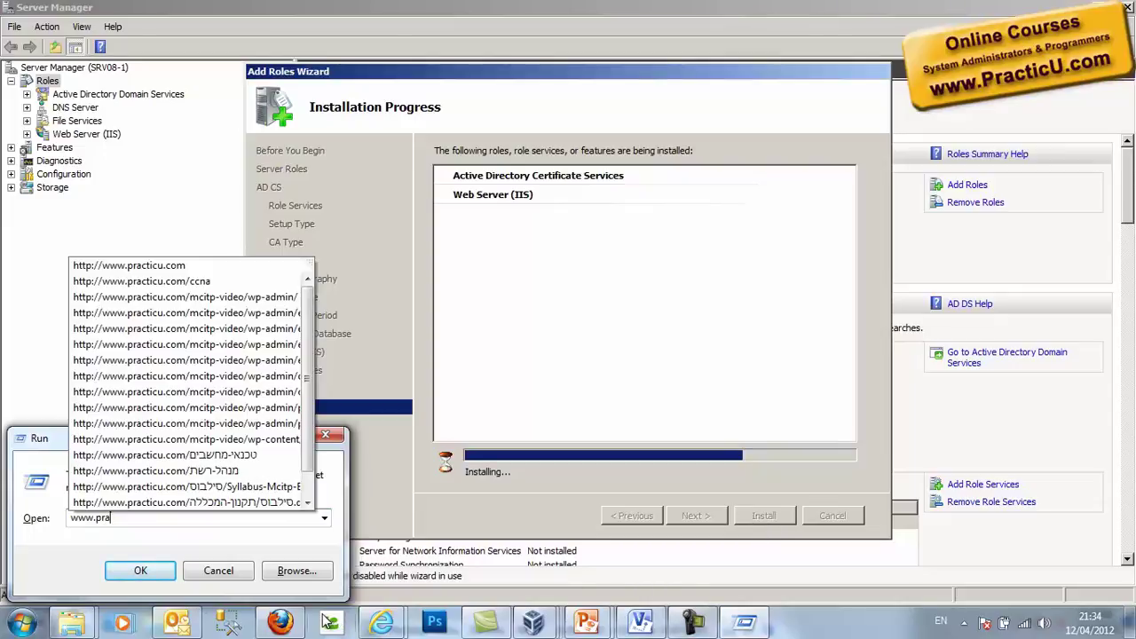
pyautogui.press('Down')
pyautogui.press('Return')
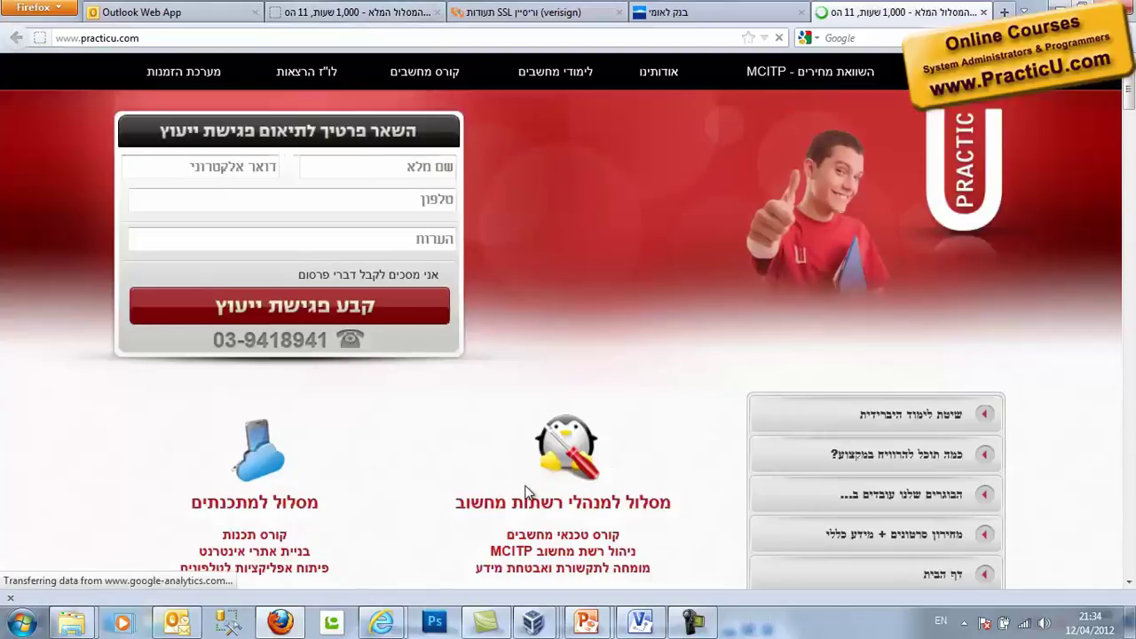
# - Expand the MCITP Enterprise course, its Active Directory section and stage 9 on CA servers to view the lessons, and minimize the browser
pyautogui.scroll(-10, 879, 240)
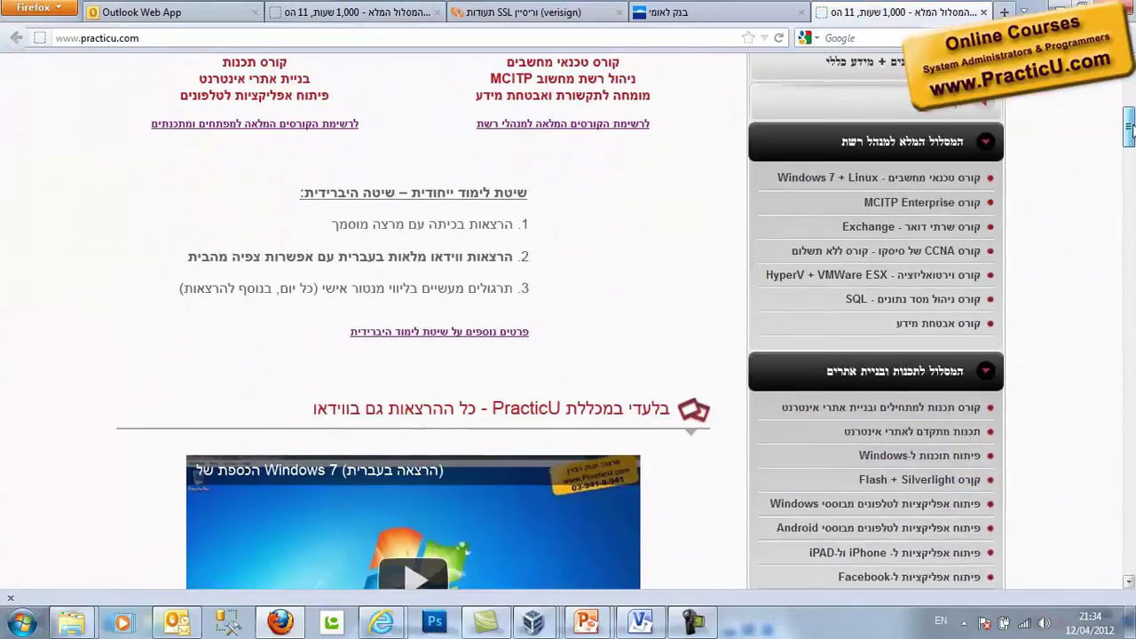
pyautogui.click(902, 205)
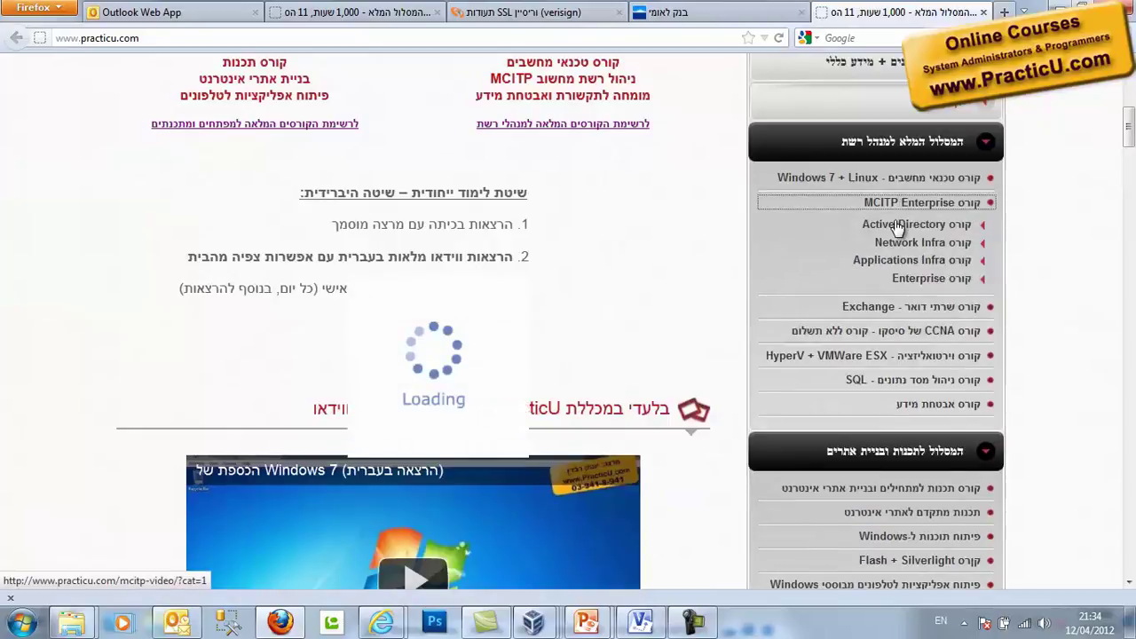
pyautogui.click(896, 226)
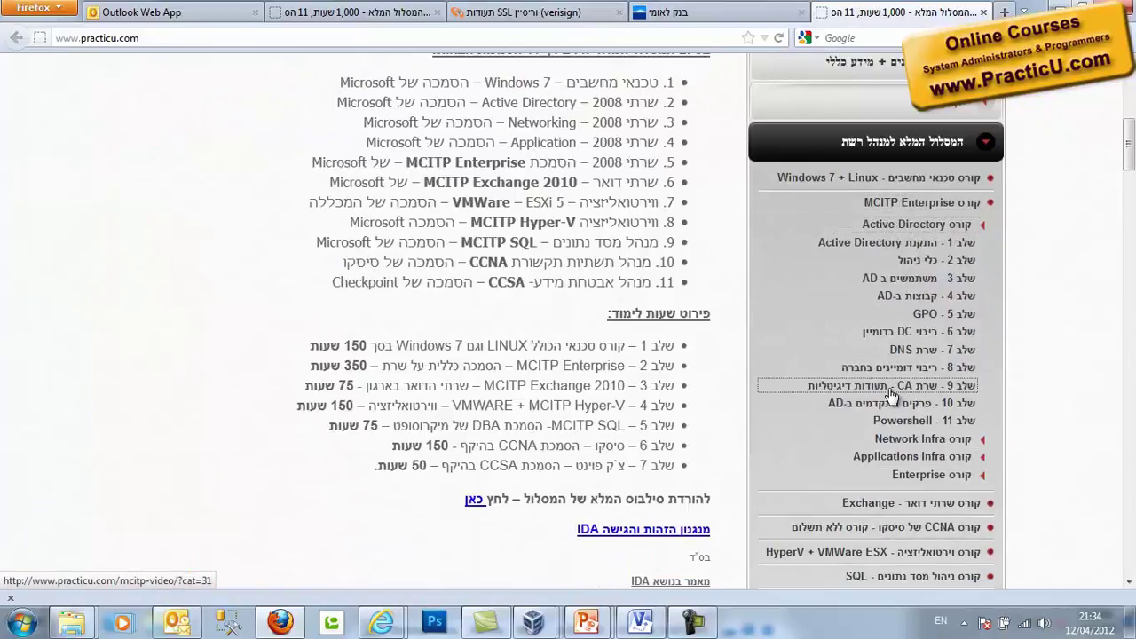
pyautogui.click(892, 389)
pyautogui.scroll(-3, 1020, 239)
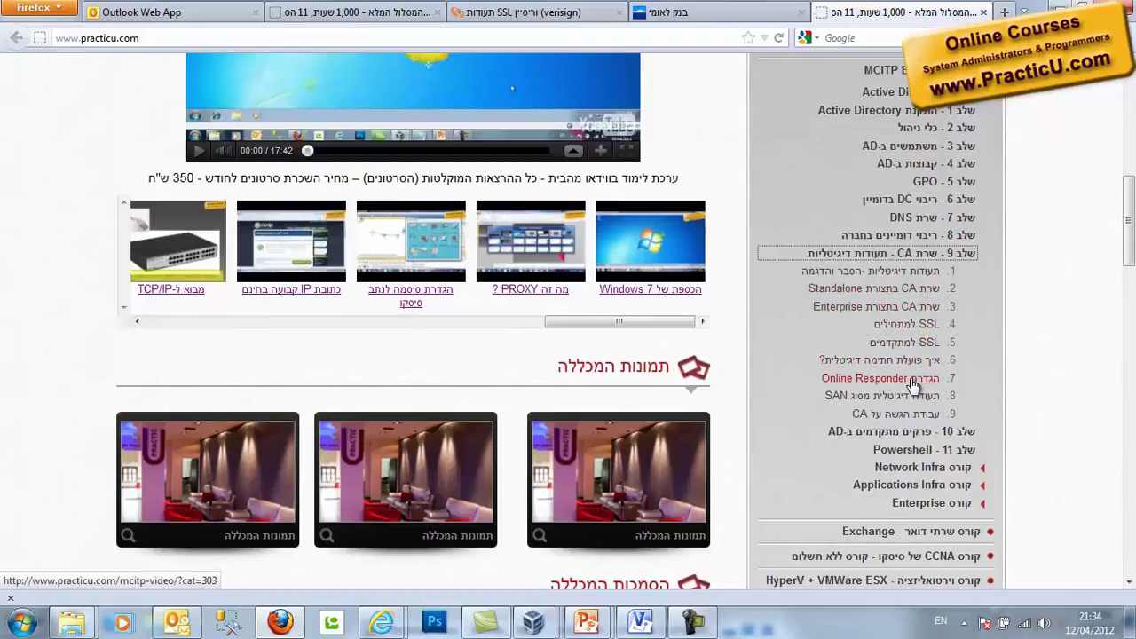
pyautogui.click(1056, 4)
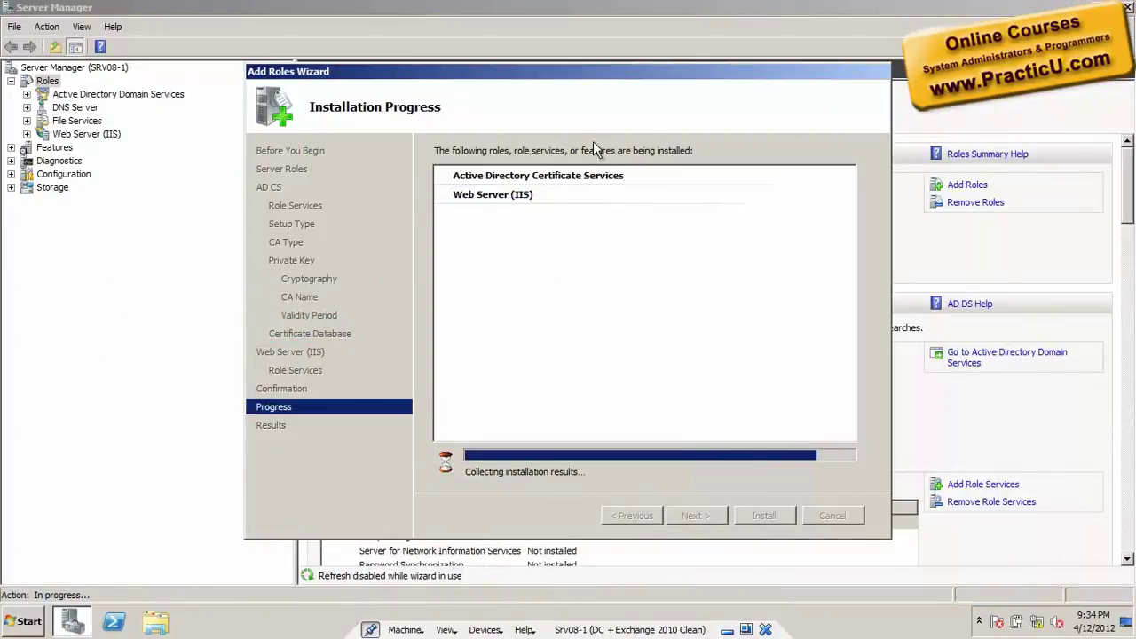
# - Close the finished Add Roles Wizard and show the Issued Certificates of PracticU-CA under Active Directory Certificate Services
pyautogui.moveTo(626, 71); pyautogui.dragTo(630, 49)
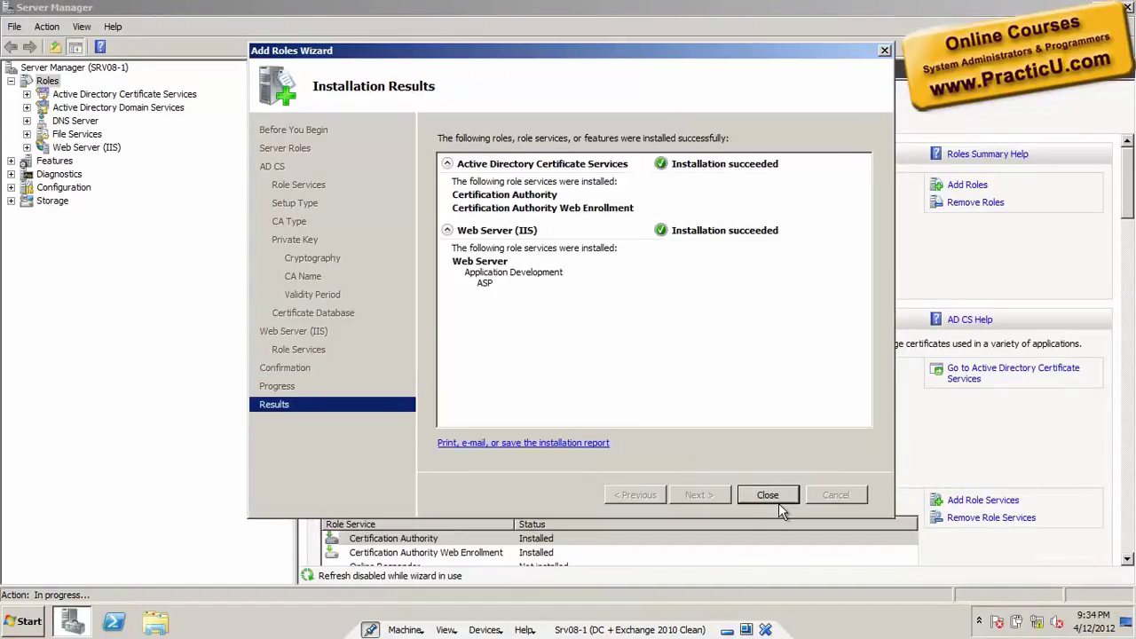
pyautogui.click(767, 495)
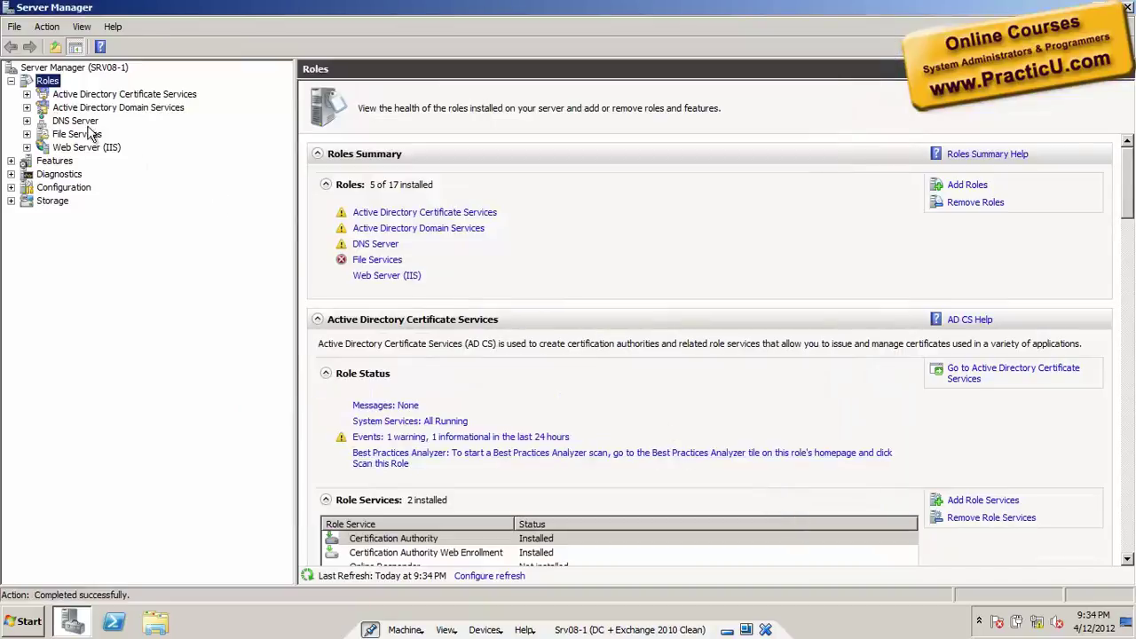
pyautogui.click(26, 93)
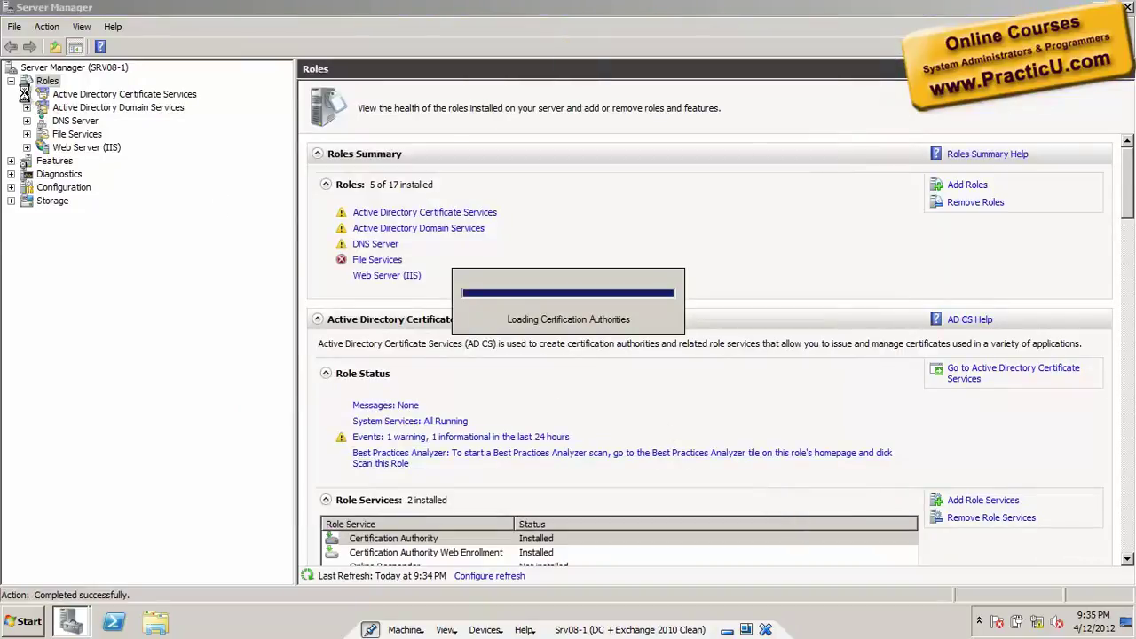
pyautogui.click(43, 134)
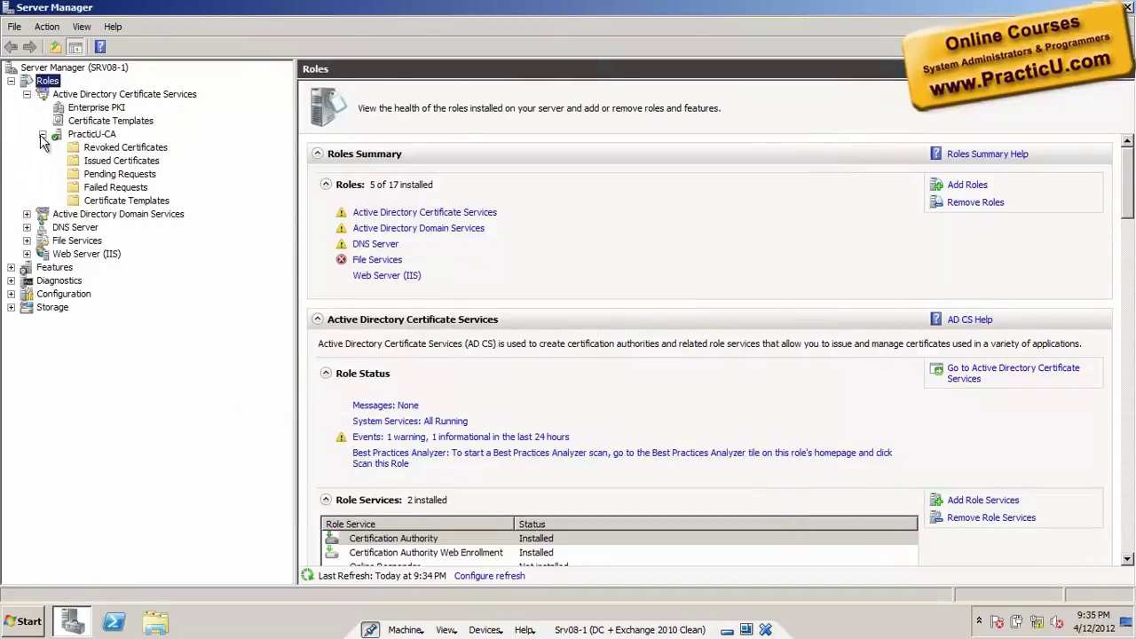
pyautogui.click(111, 161)
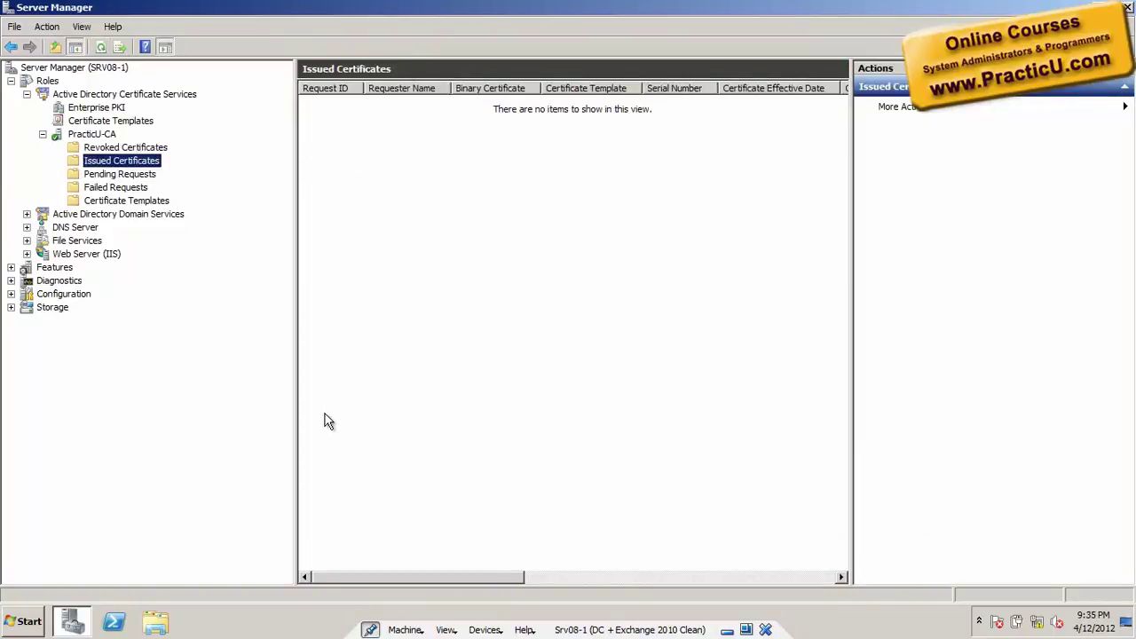
# - Launch the Exchange Management Console from the Microsoft Exchange Server 2010 program group
pyautogui.click(23, 621)
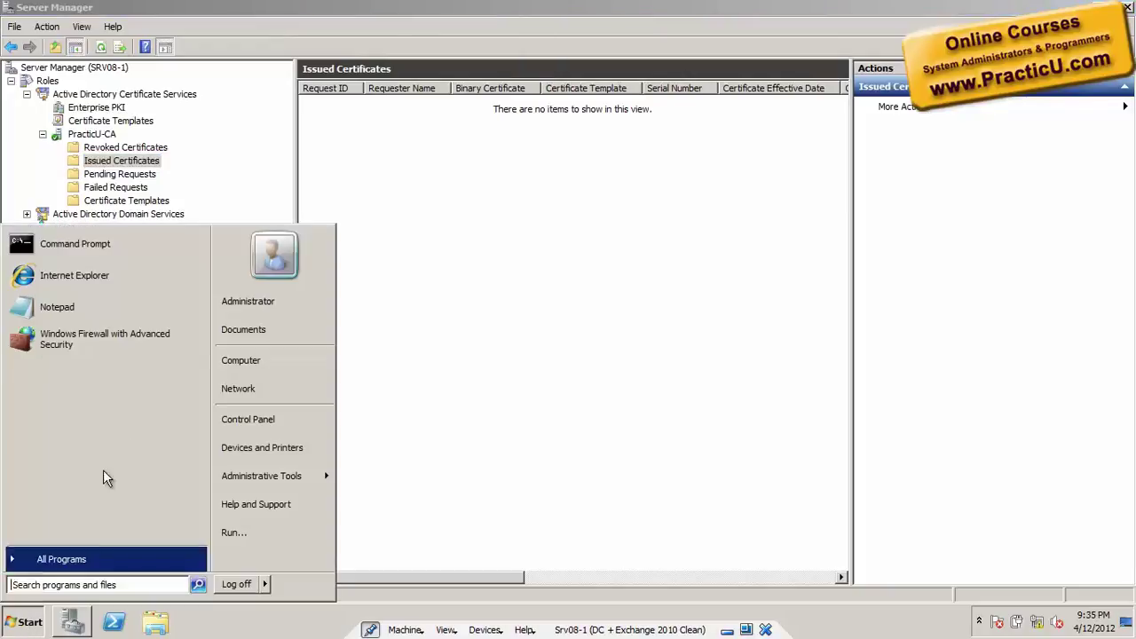
pyautogui.click(88, 556)
pyautogui.click(113, 323)
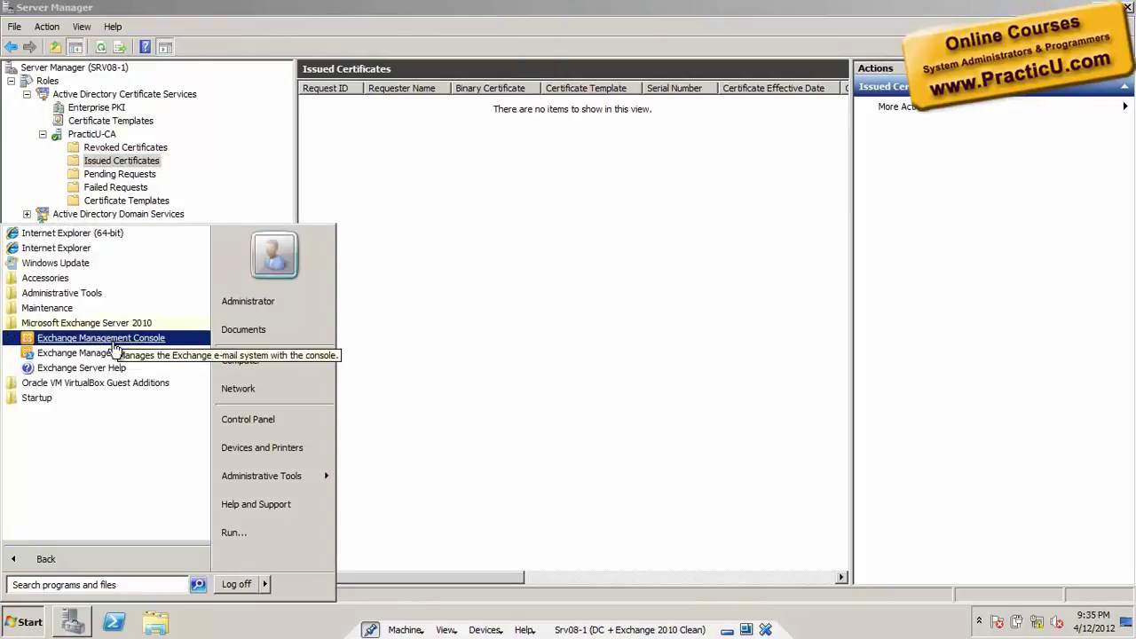
pyautogui.click(115, 344)
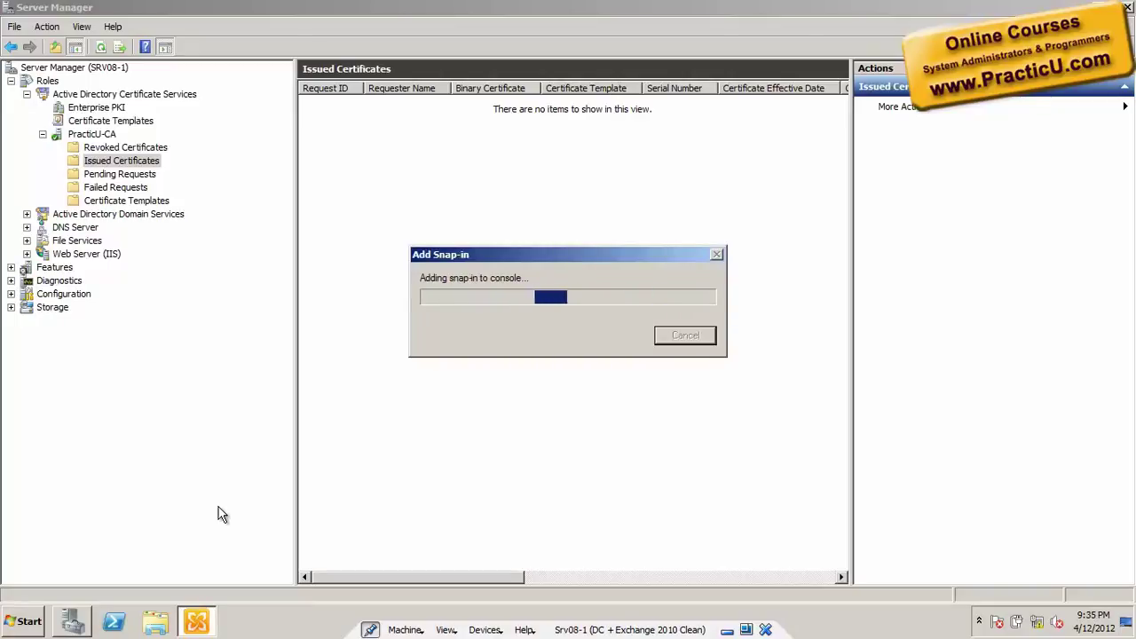
# - Switch to the PowerPoint slide show with the annotated Exchange network diagram
pyautogui.hotkey('alt', 'Tab')
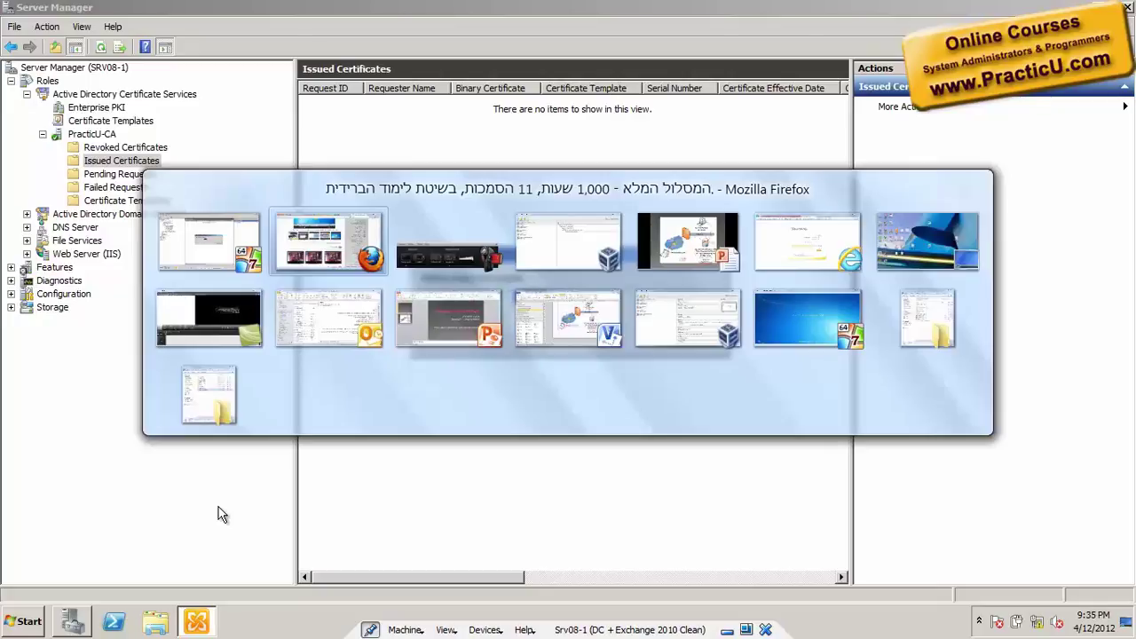
pyautogui.press('Tab')
pyautogui.press('Tab')
pyautogui.press('Tab')
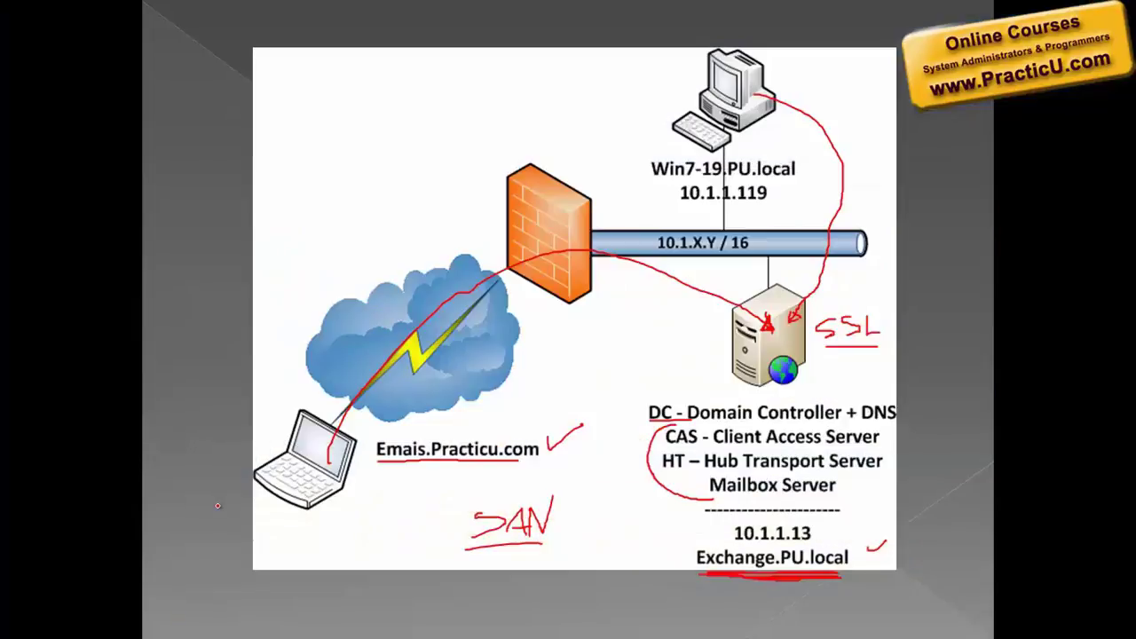
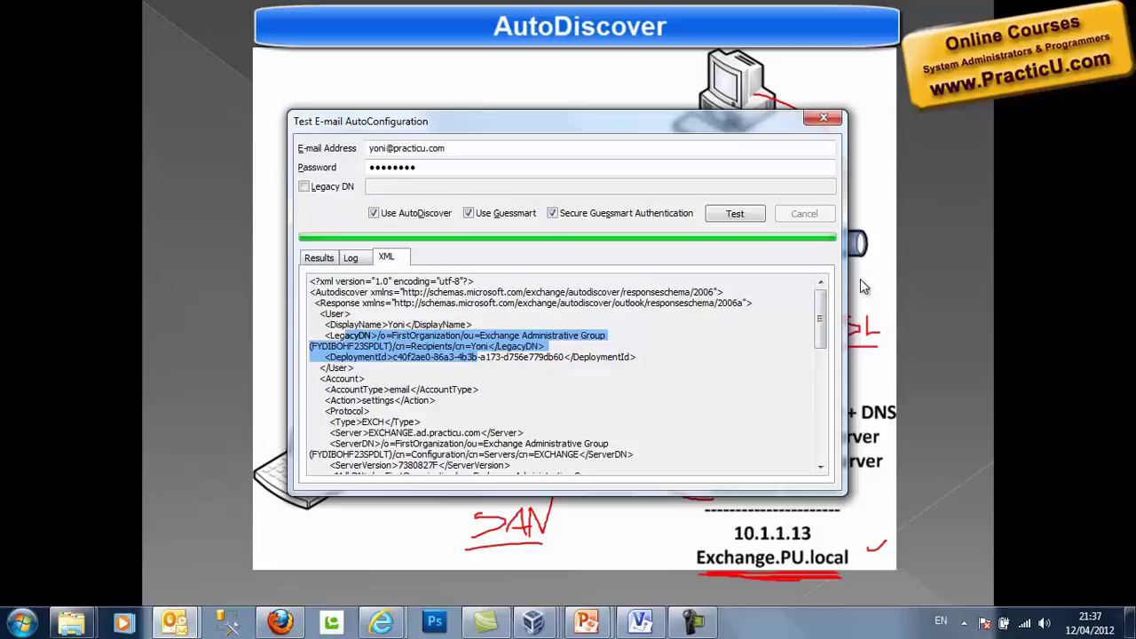
# - Close the Test E-mail AutoConfiguration window and switch to the Srv08-1 virtual machine
pyautogui.press('Tab')
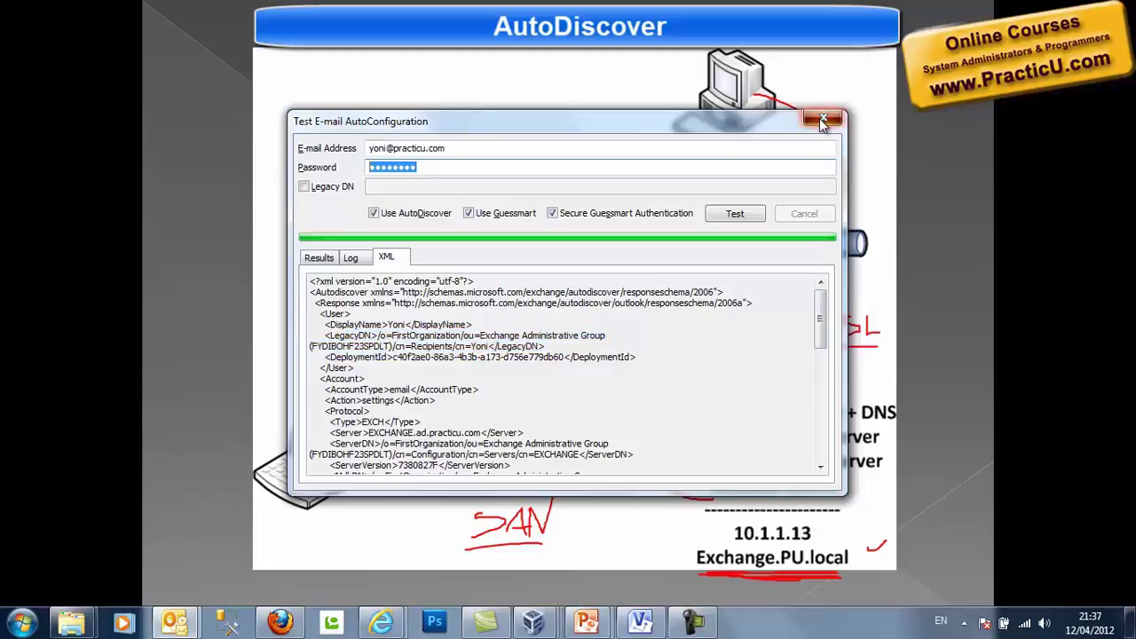
pyautogui.click(823, 121)
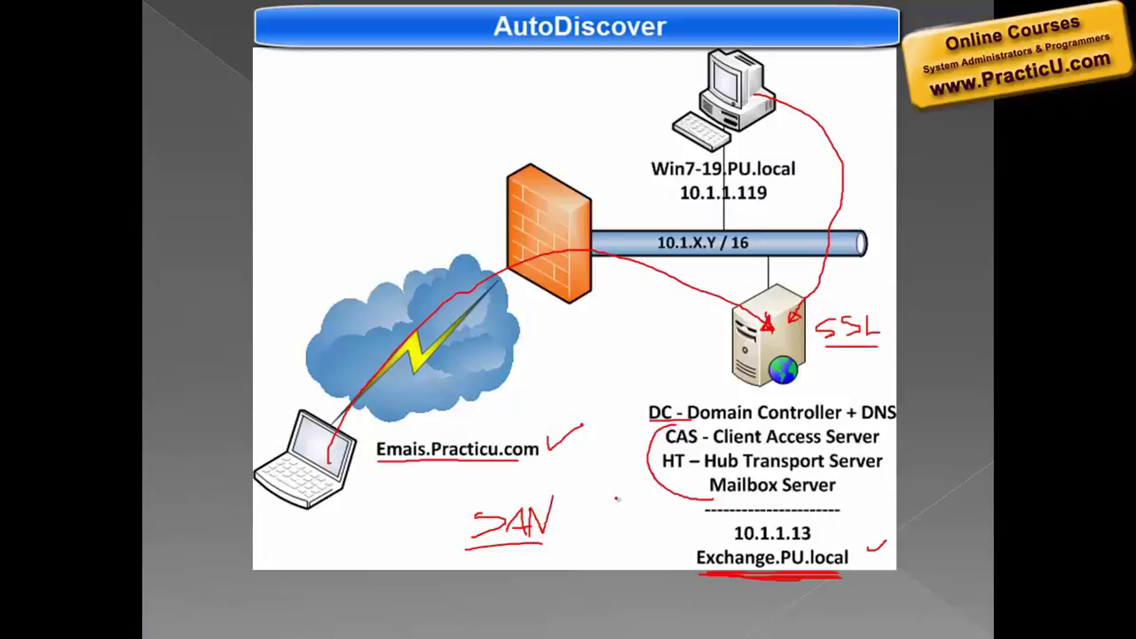
pyautogui.press('super')
pyautogui.press('Escape')
pyautogui.moveTo(533, 621)
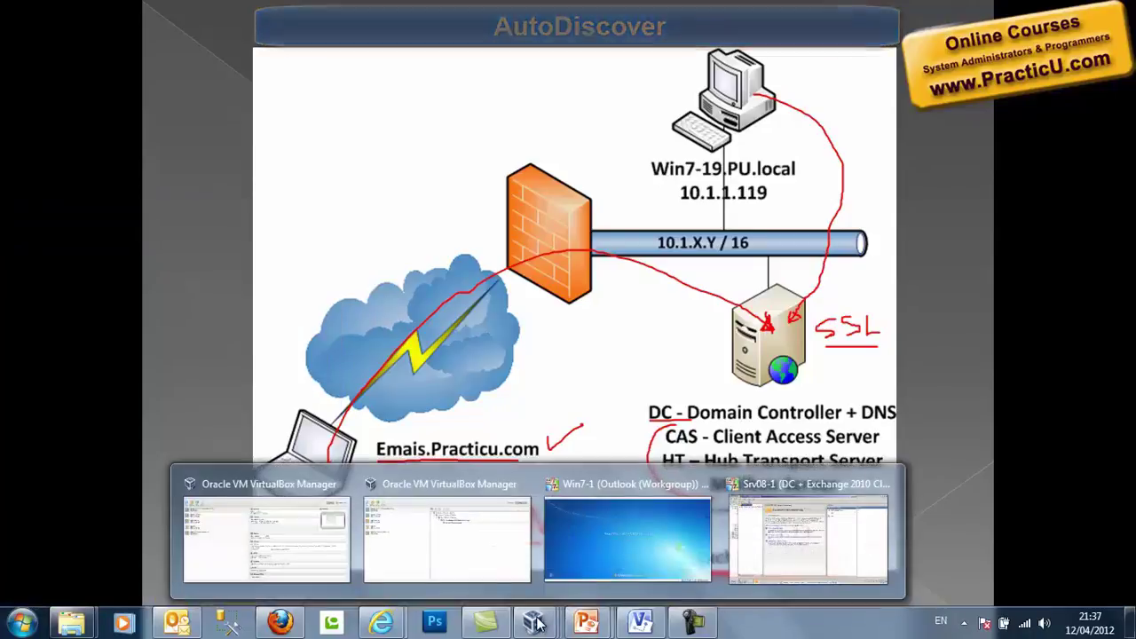
pyautogui.click(764, 539)
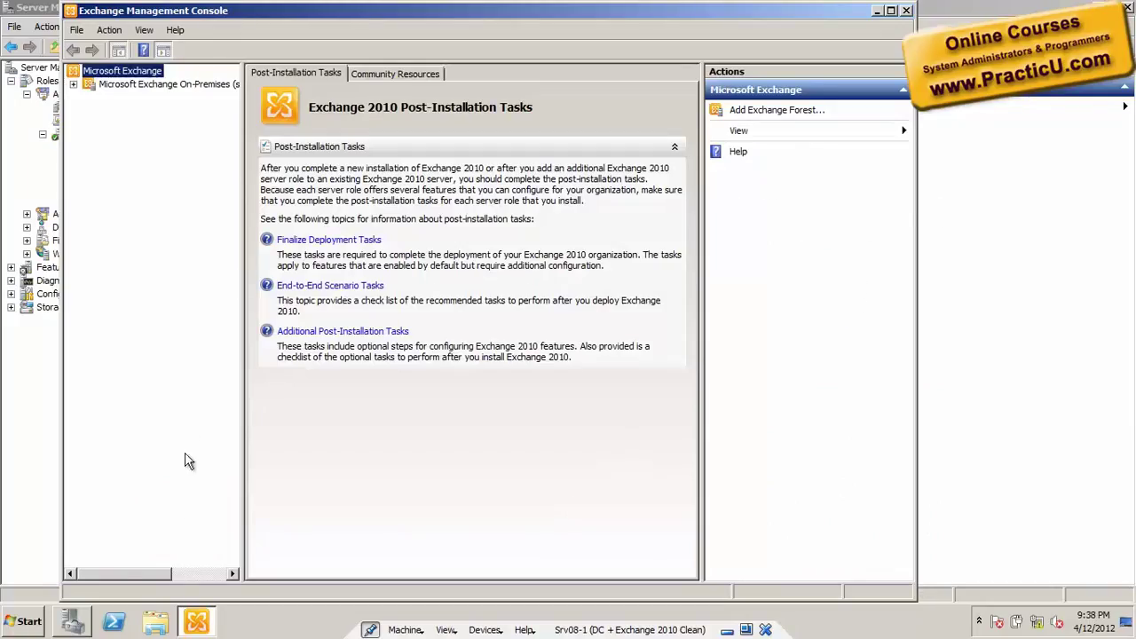
# - Switch to Server Manager, open IIS Manager under Web Server (IIS), expand the Default Web Site and widen the Connections pane
pyautogui.click(72, 621)
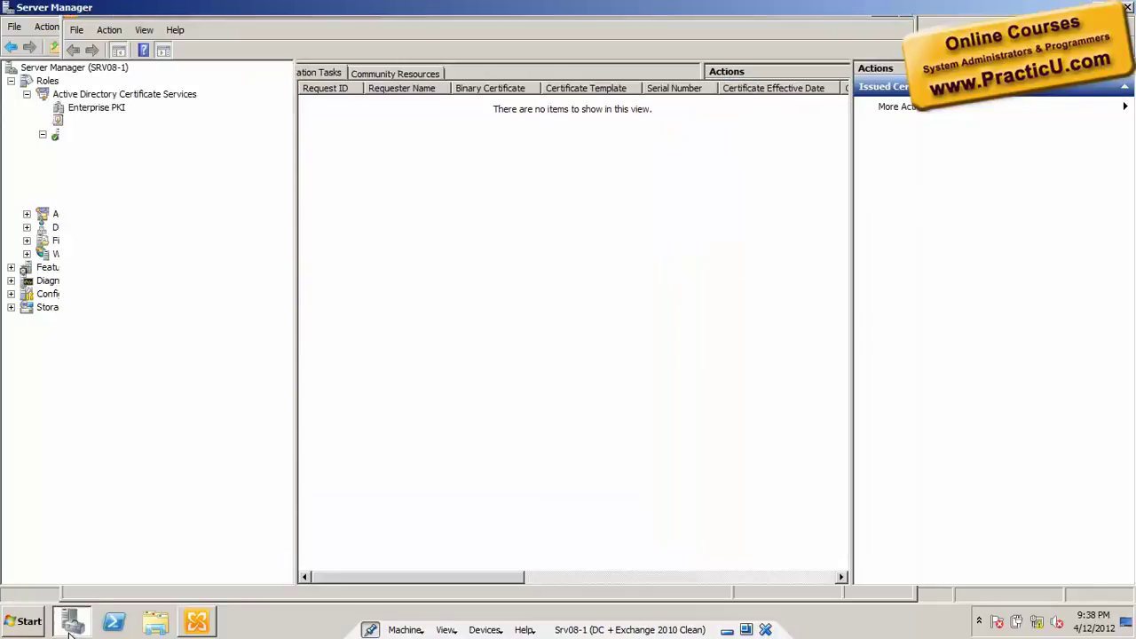
pyautogui.click(27, 254)
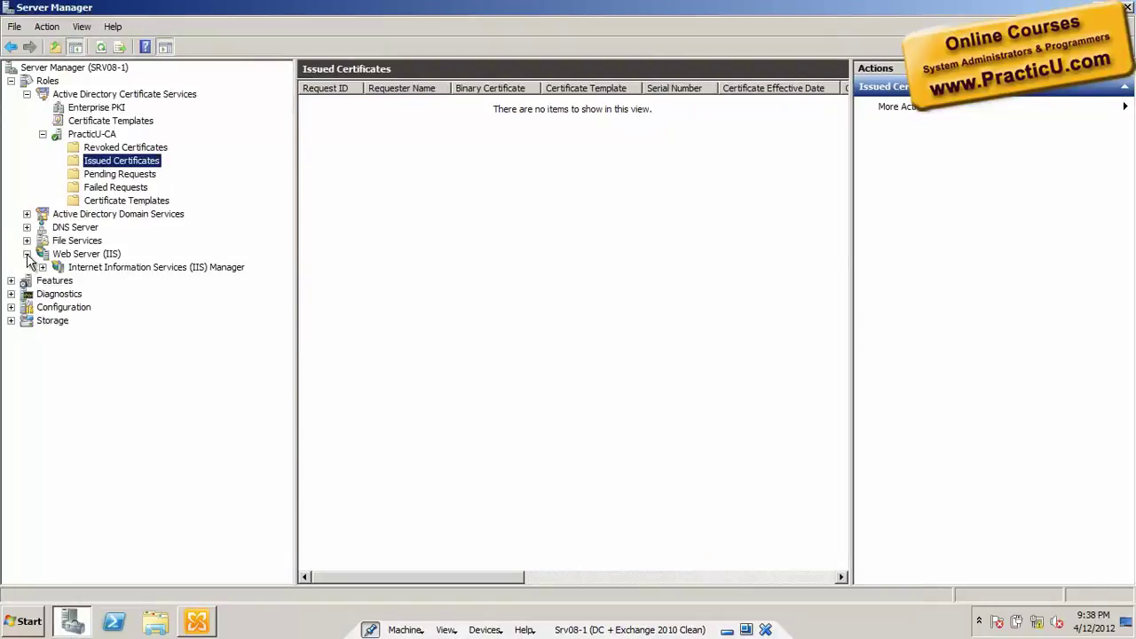
pyautogui.click(73, 267)
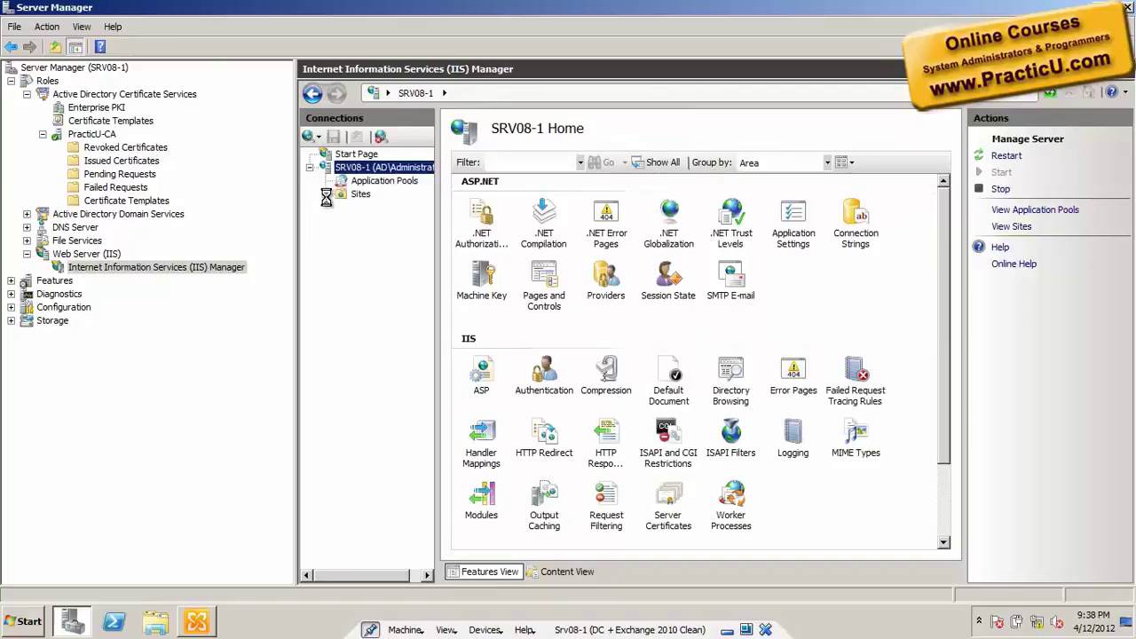
pyautogui.click(312, 194)
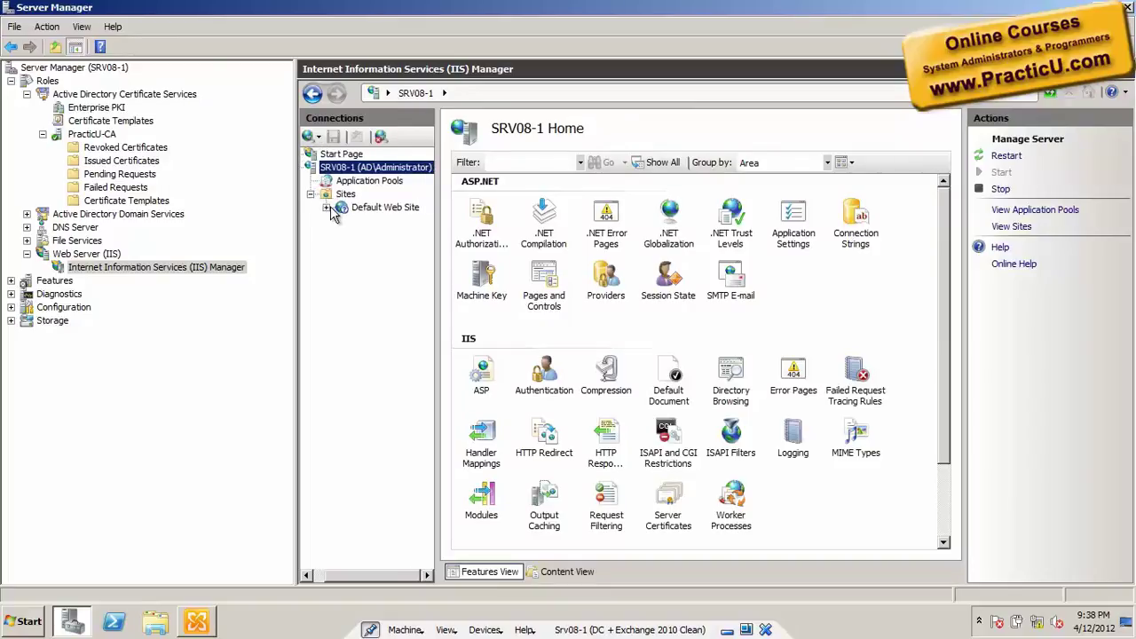
pyautogui.click(327, 208)
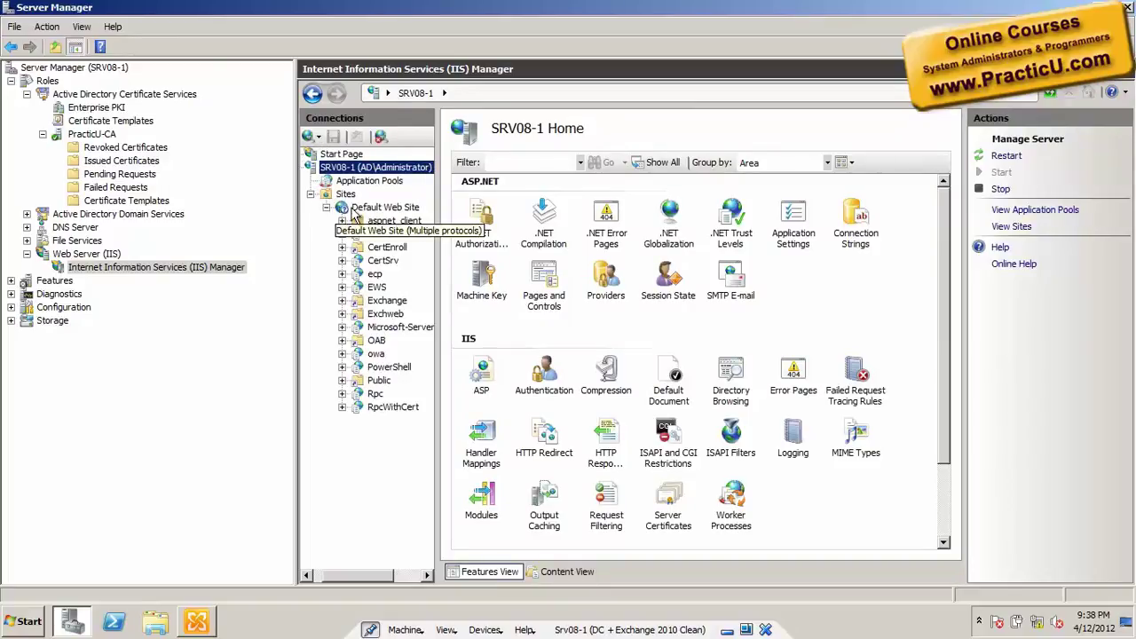
pyautogui.moveTo(435, 325); pyautogui.dragTo(507, 328)
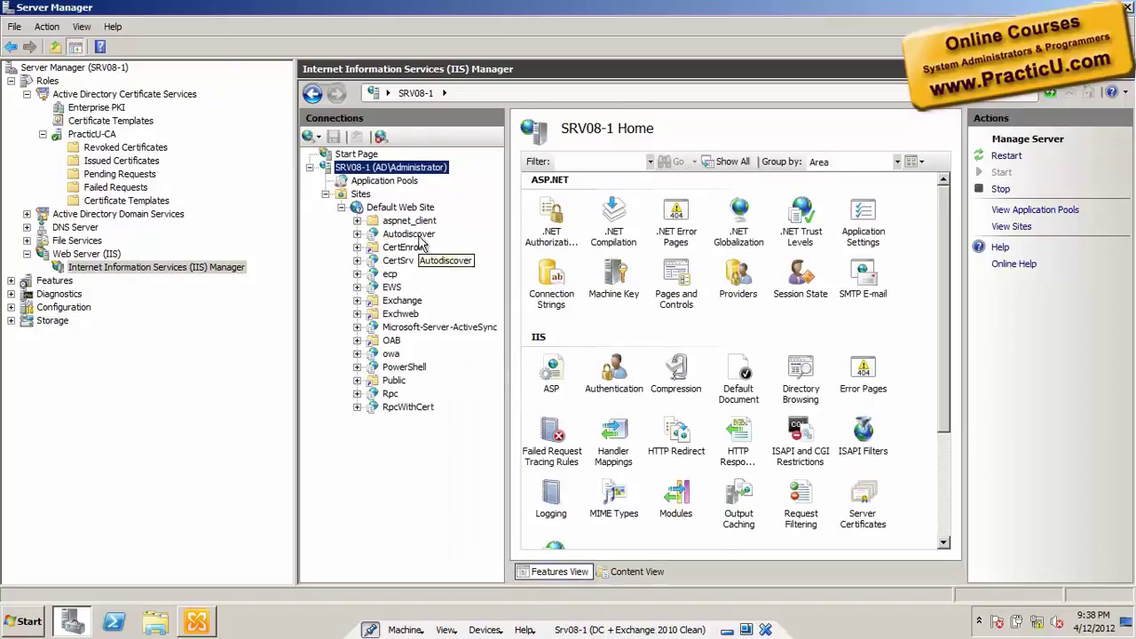
# - Examine the Autodiscover application's content including Autodiscover.xml, and return to its features view
pyautogui.click(414, 236)
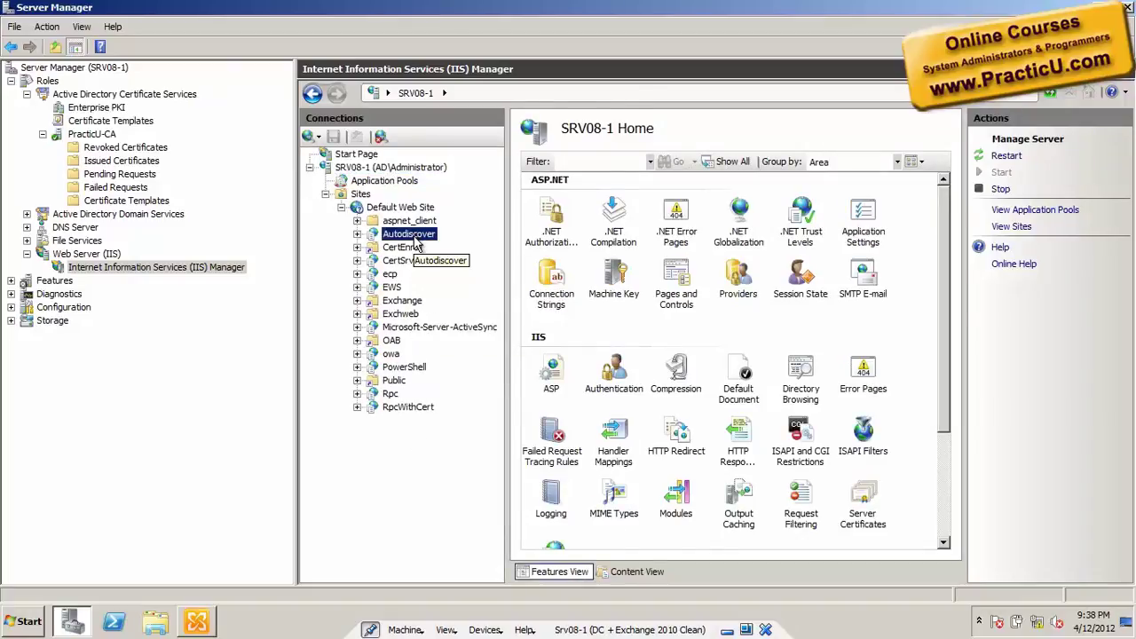
pyautogui.click(639, 583)
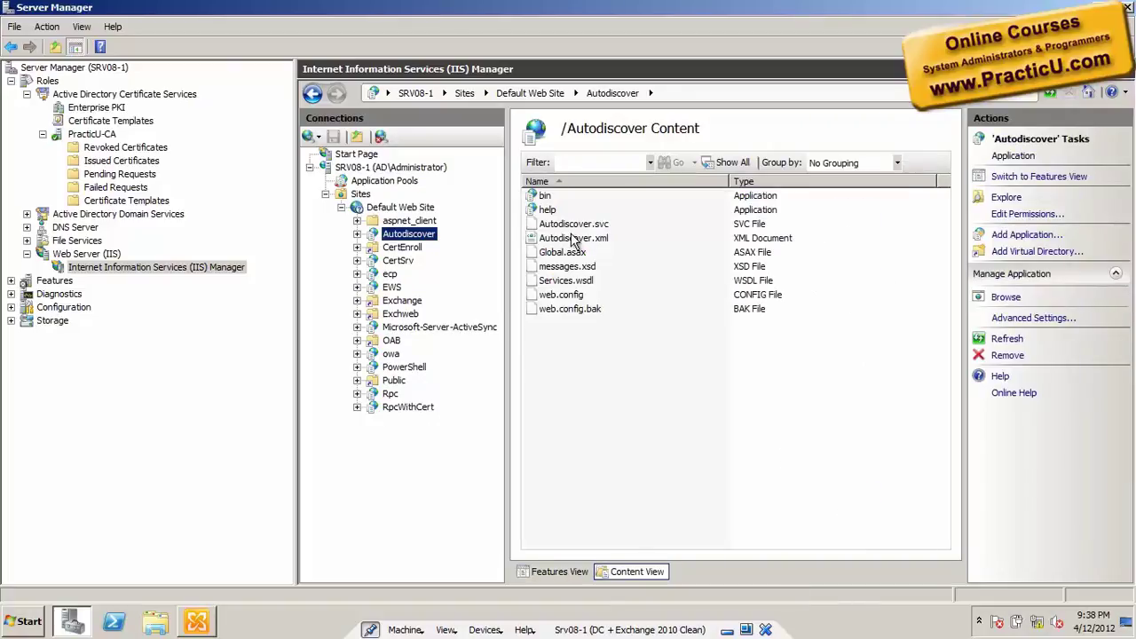
pyautogui.click(573, 240)
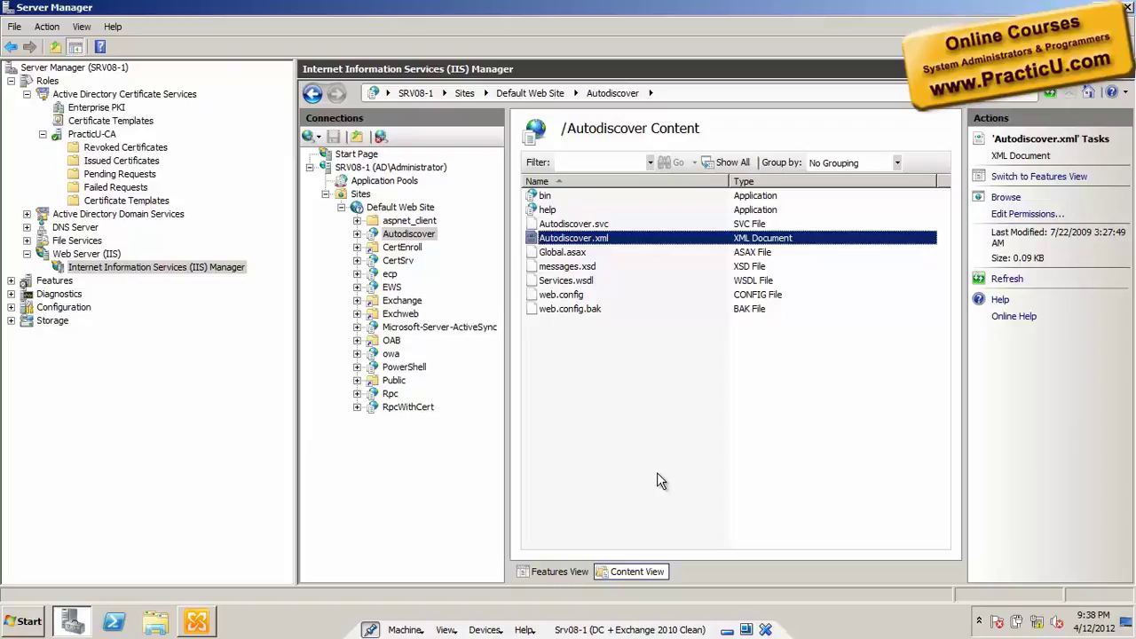
pyautogui.click(562, 576)
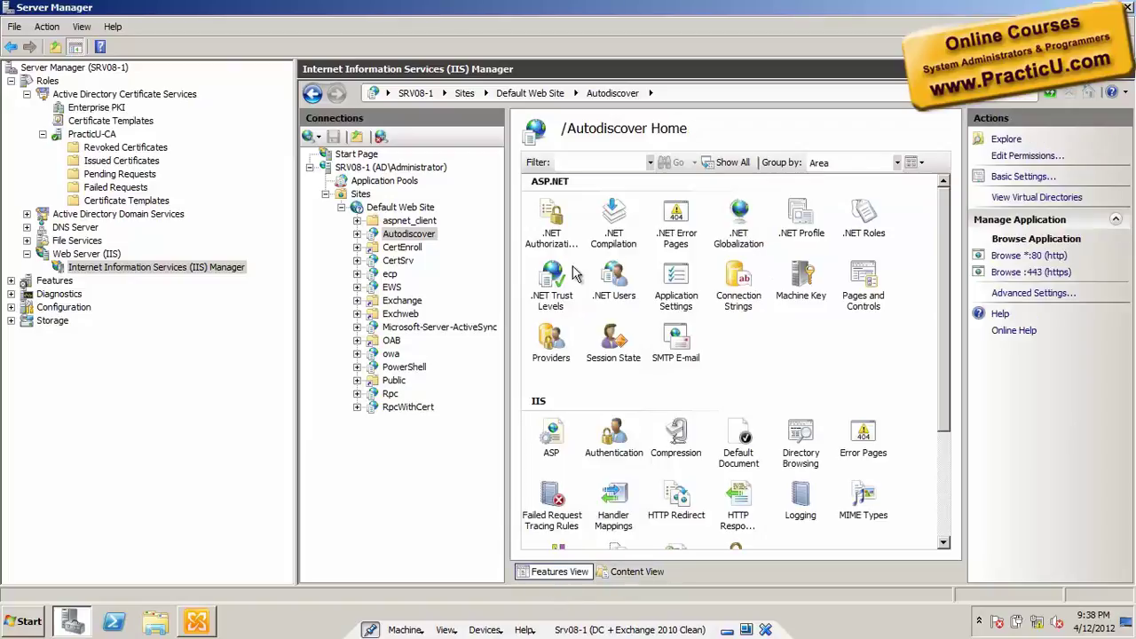
# - Examine the Autodiscover application's authentication settings and content, the Default Web Site's content and the CertSrv application's files
pyautogui.doubleClick(611, 444)
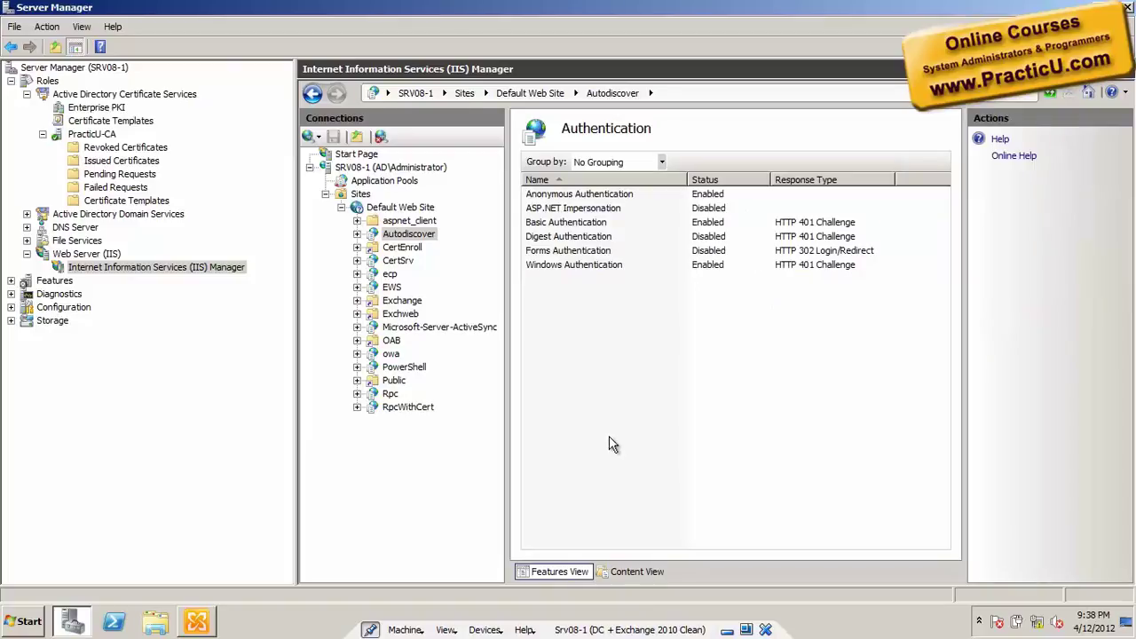
pyautogui.click(632, 572)
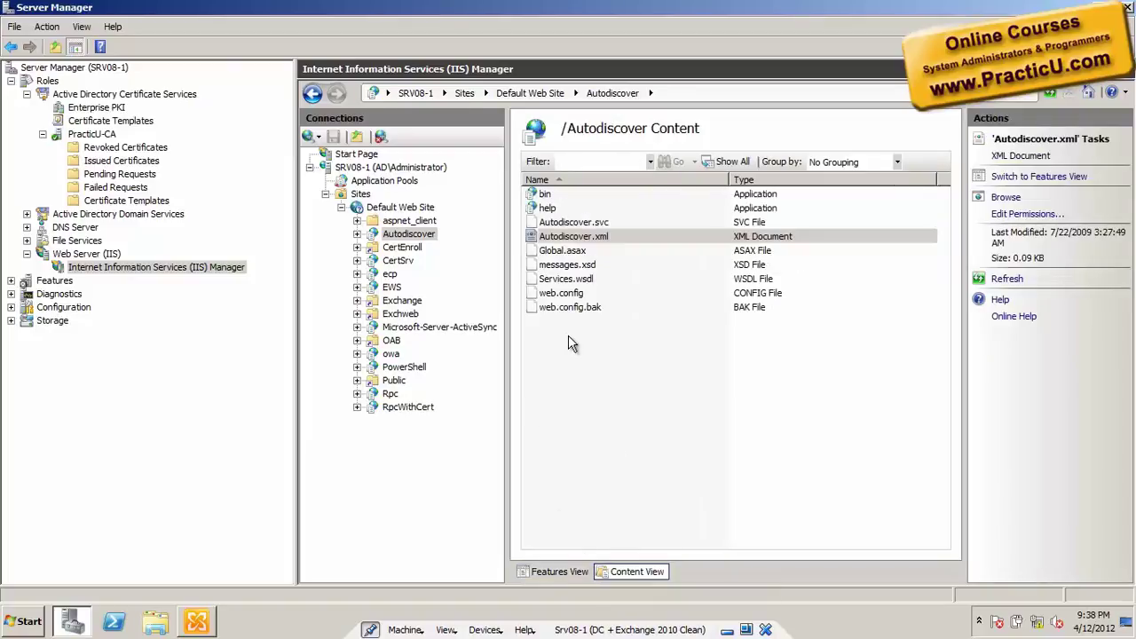
pyautogui.click(378, 205)
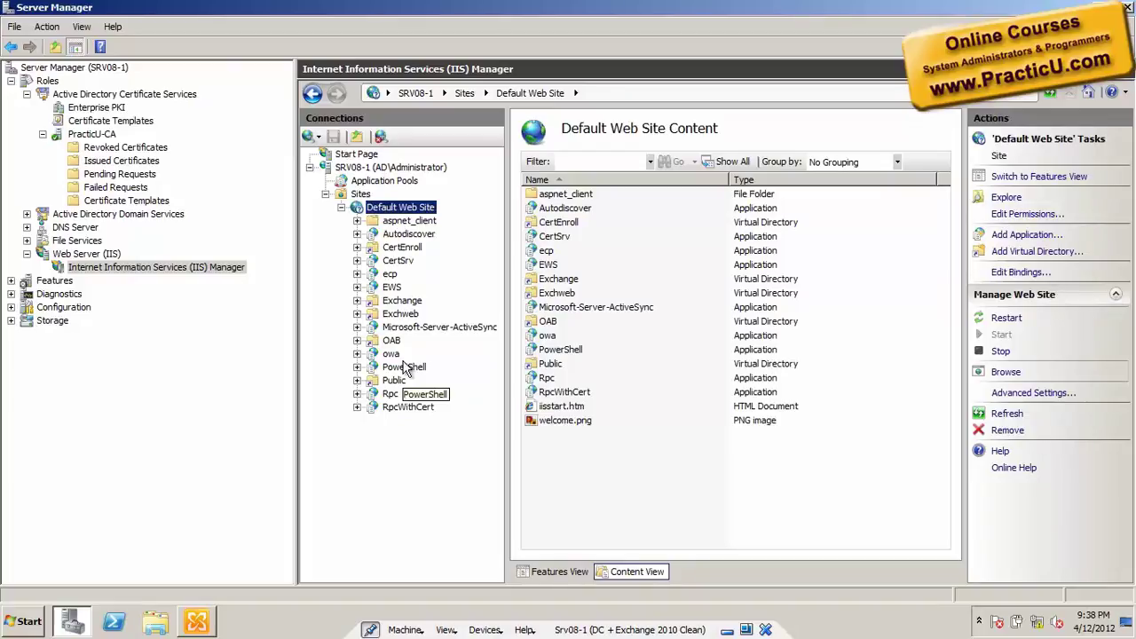
pyautogui.click(397, 261)
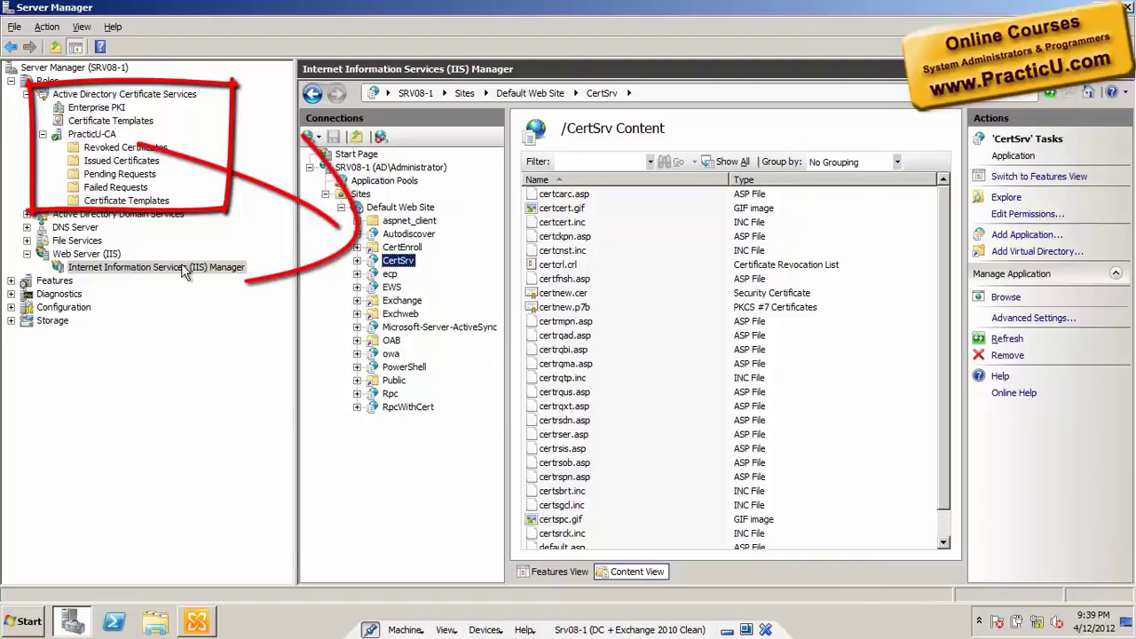
pyautogui.click(129, 159)
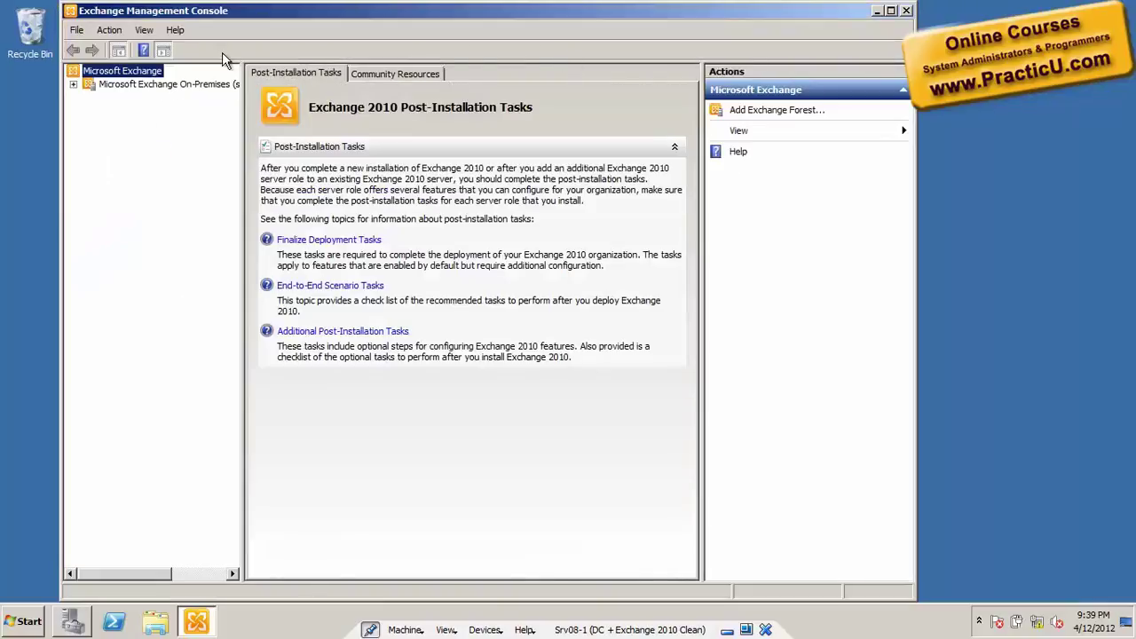
# - Switch to the Exchange Management Console, maximize it, and open Server Configuration under Microsoft Exchange On-Premises with Organization Configuration expanded
pyautogui.click(165, 84)
pyautogui.click(73, 83)
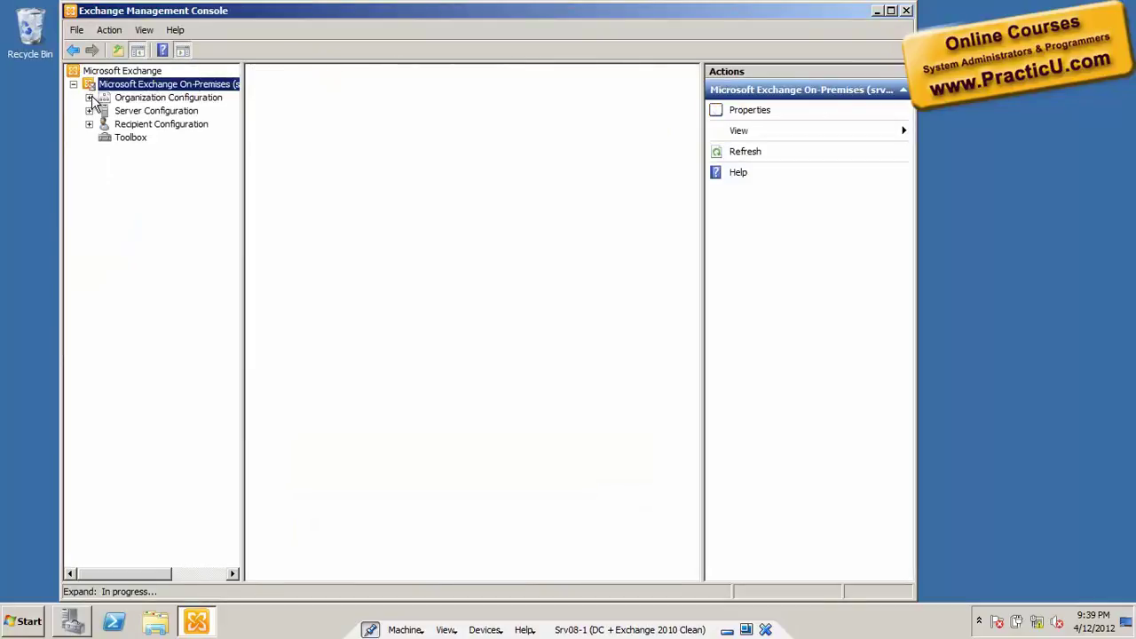
pyautogui.click(90, 111)
pyautogui.click(123, 112)
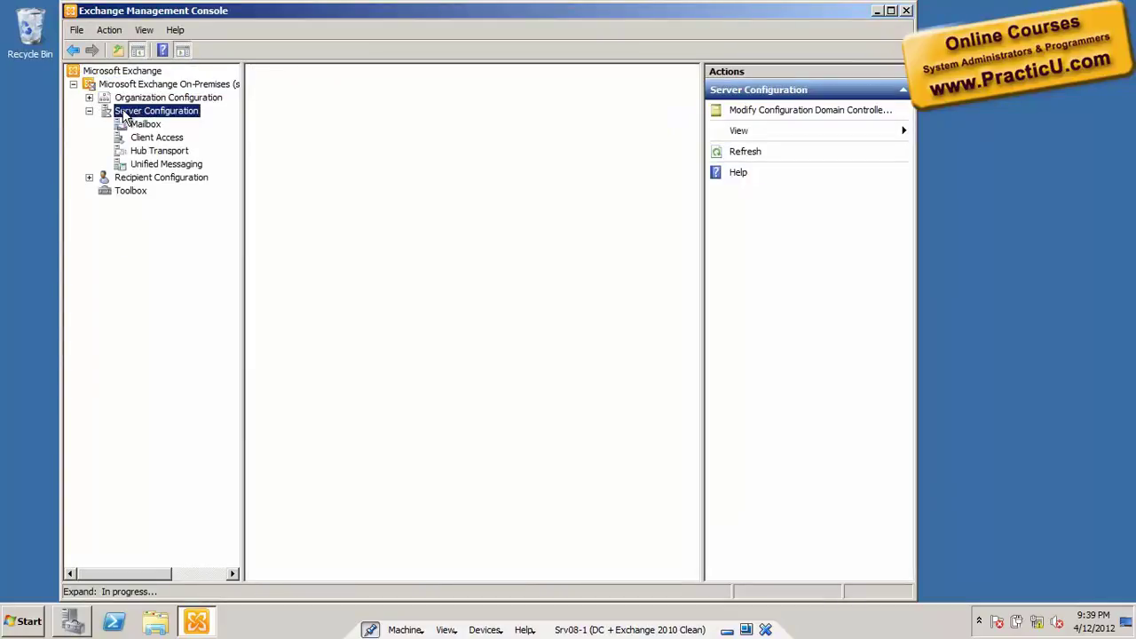
pyautogui.doubleClick(247, 13)
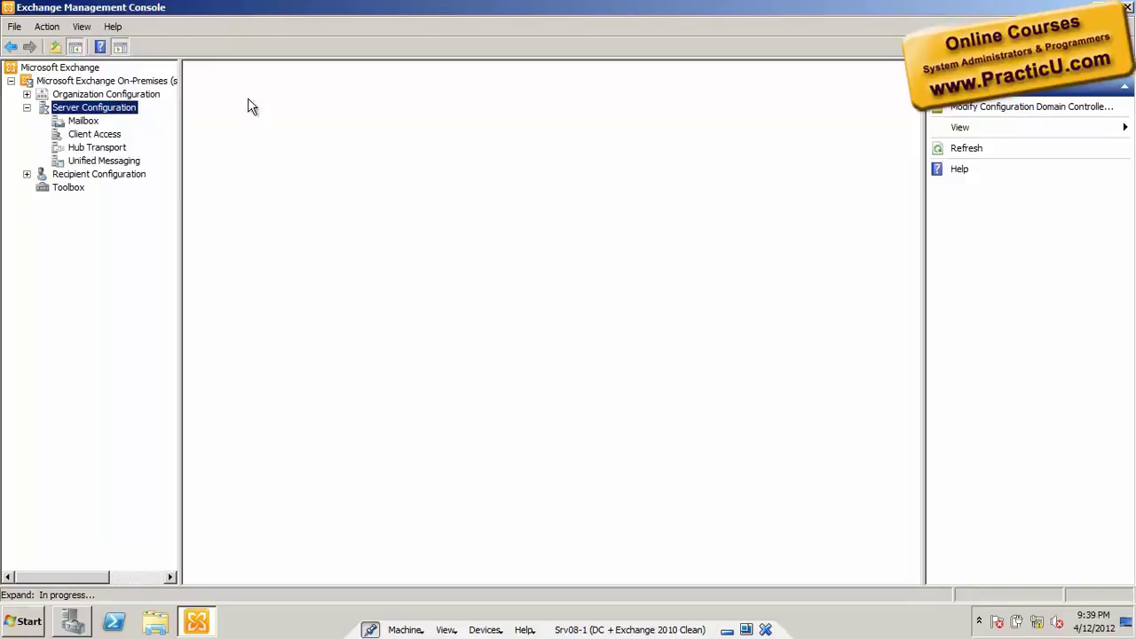
pyautogui.click(26, 94)
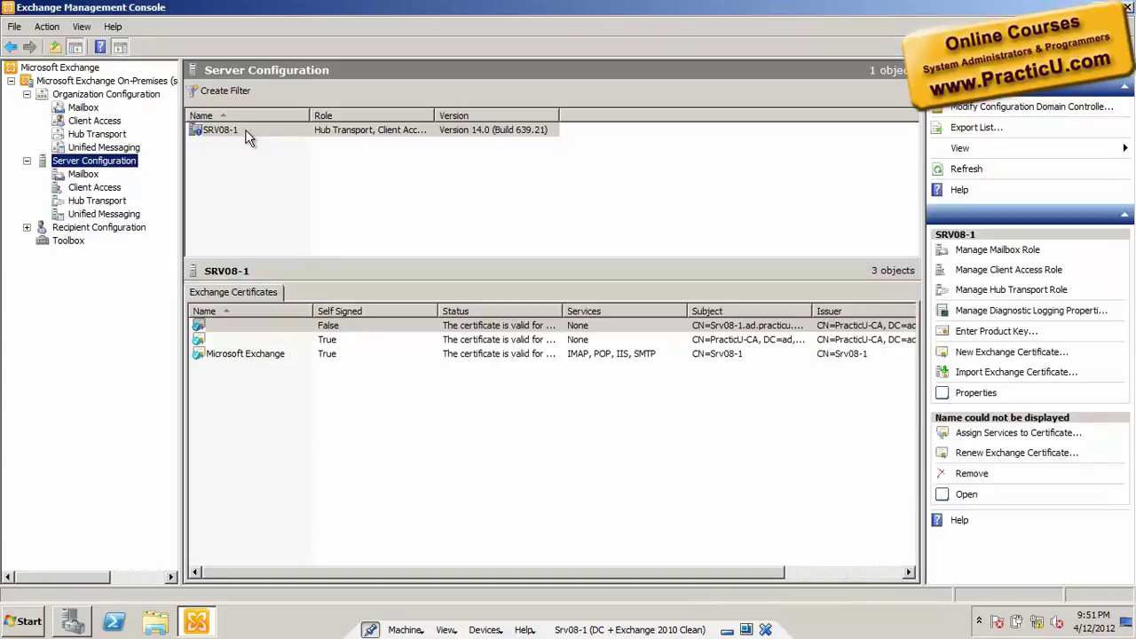
# - Start a new Exchange certificate for server SRV08-1 with the friendly name "PracticU SAN cert" and without a wildcard
pyautogui.click(246, 133)
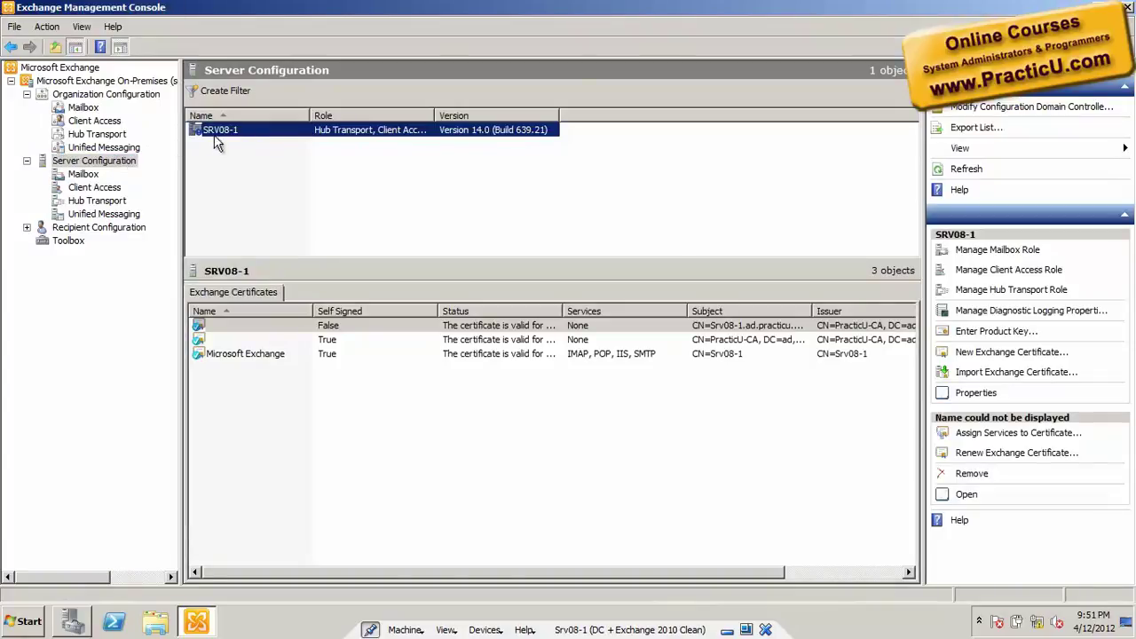
pyautogui.rightClick(235, 133)
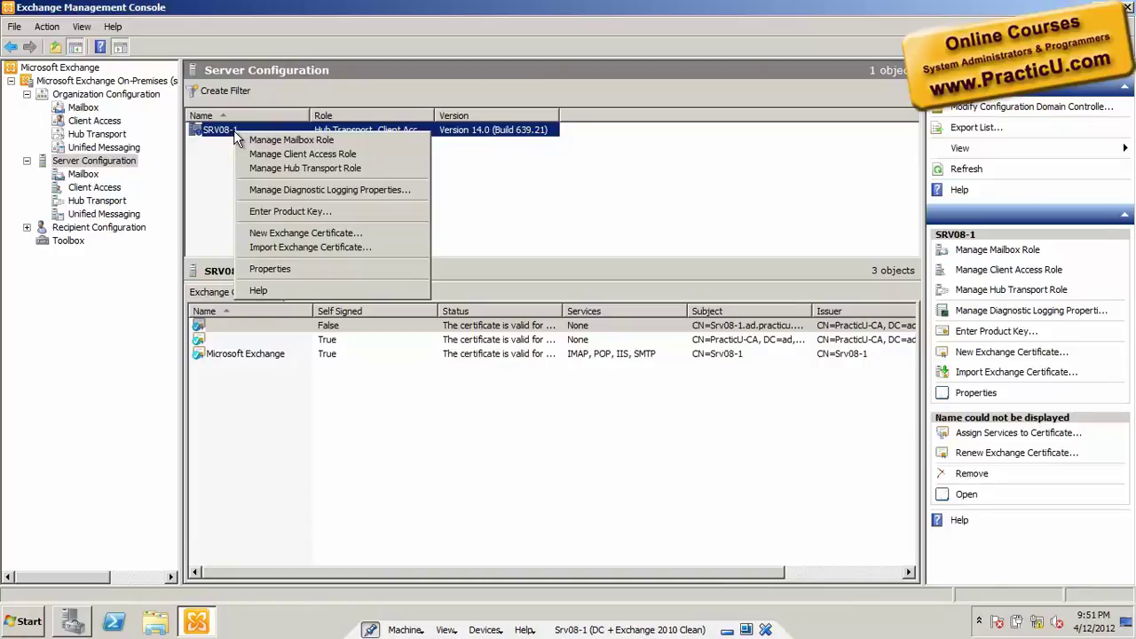
pyautogui.click(319, 238)
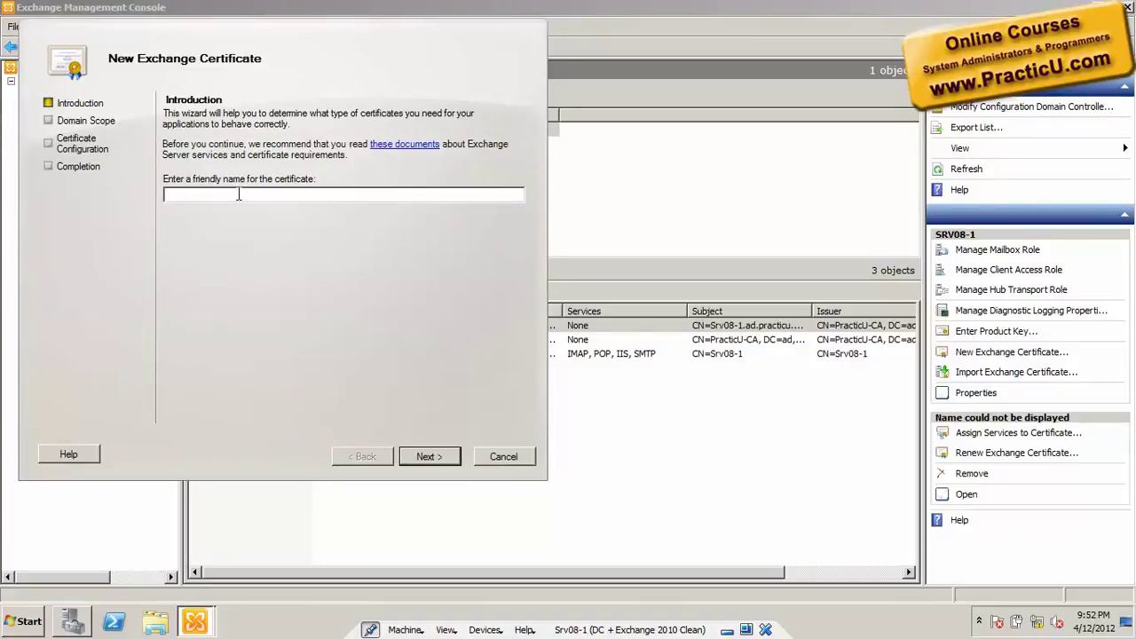
pyautogui.press('BackSpace')
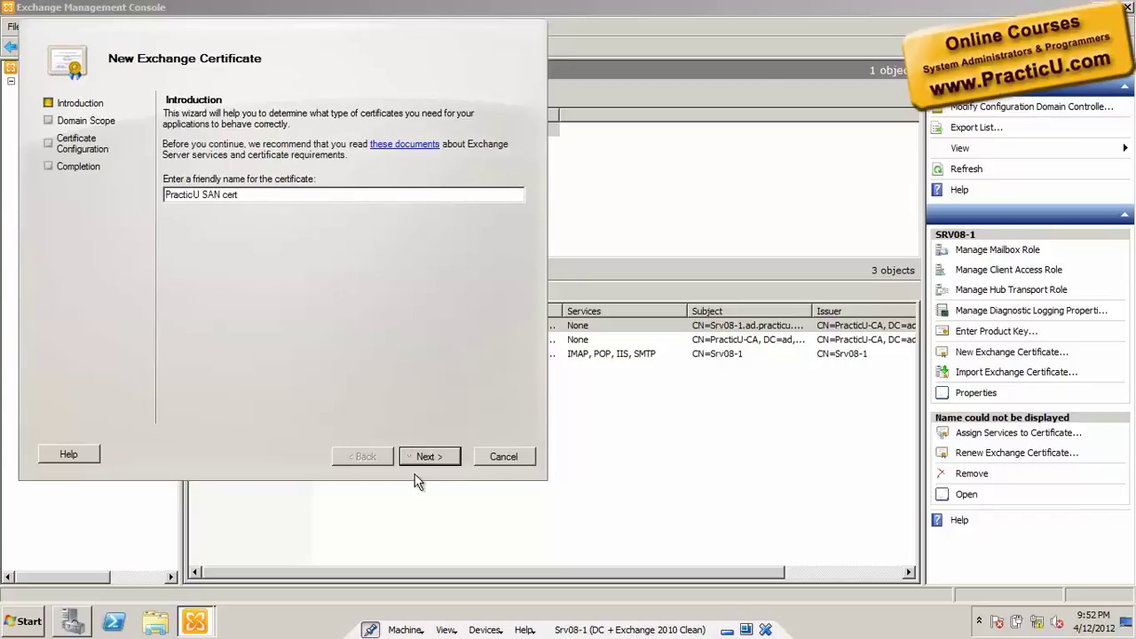
pyautogui.click(439, 459)
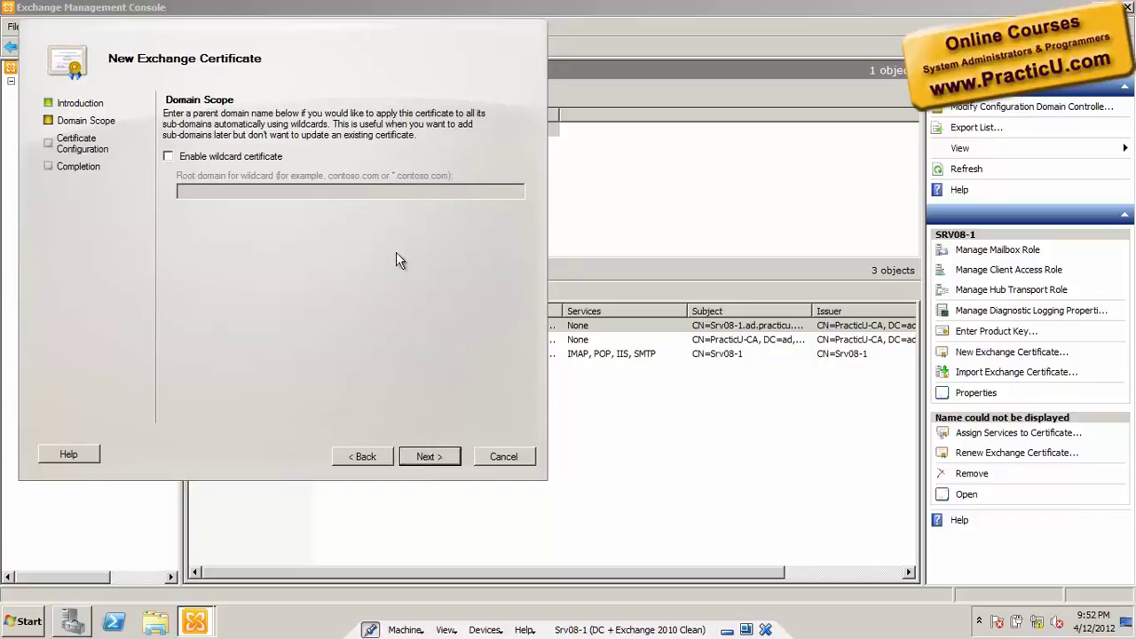
pyautogui.click(424, 458)
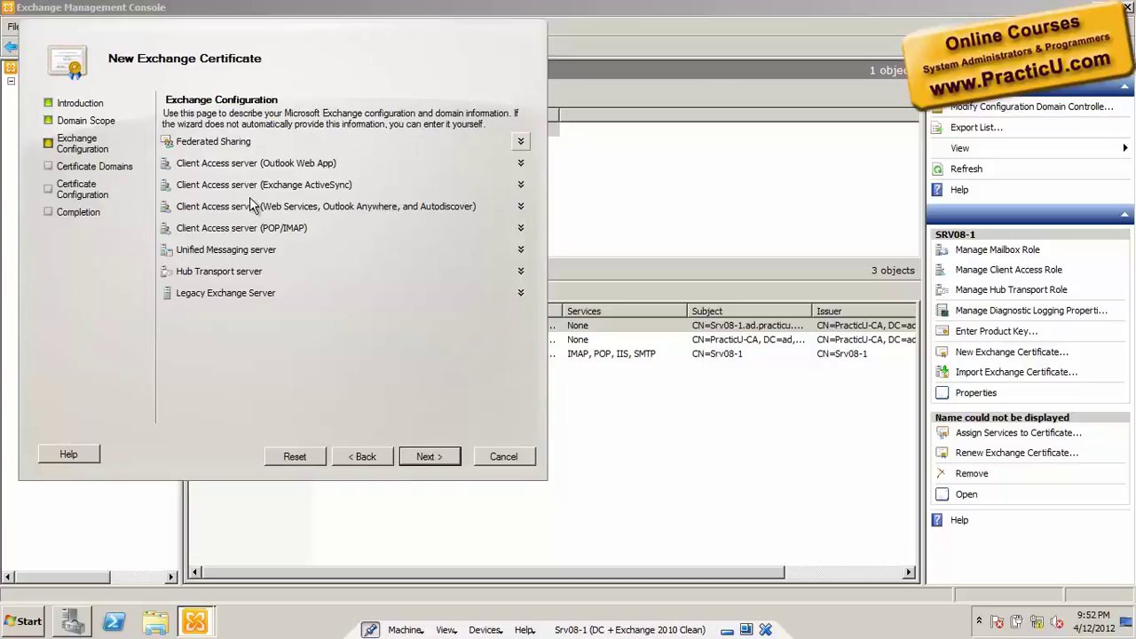
# - Enable Outlook Web App on the intranet as srv08-1.ad.practicu.com and on the Internet as emails.stam.co.il
pyautogui.click(521, 163)
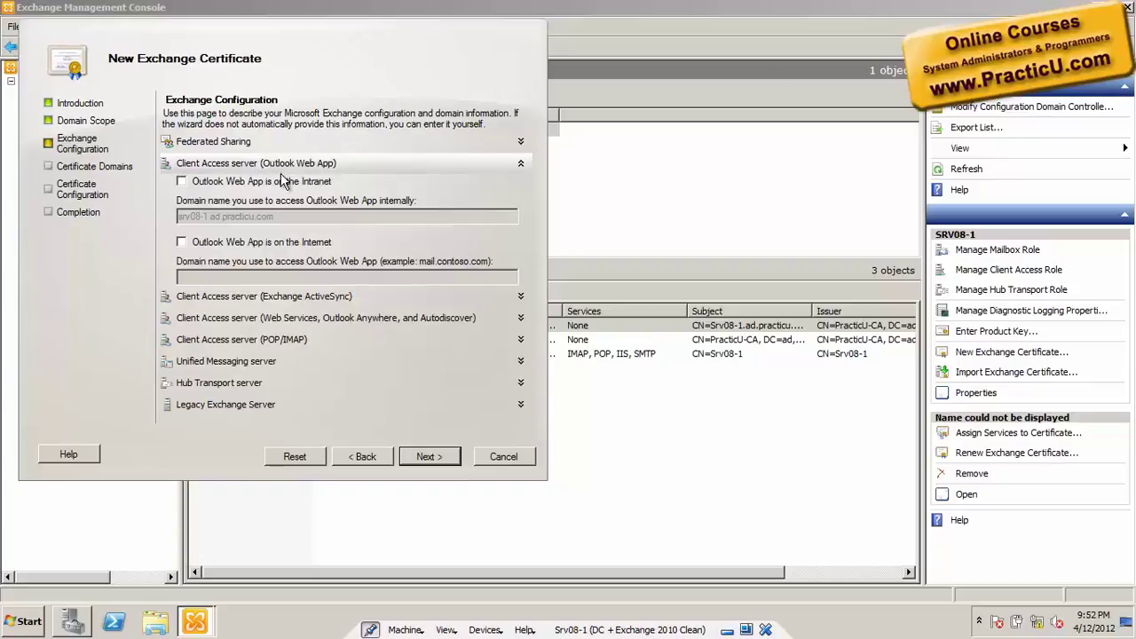
pyautogui.click(182, 181)
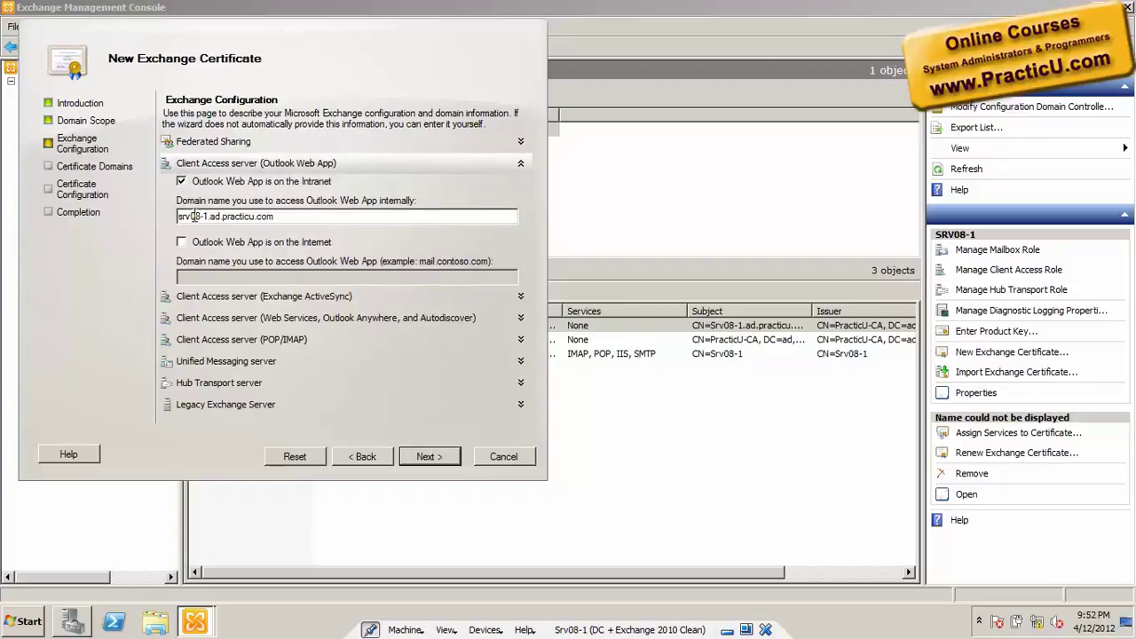
pyautogui.moveTo(192, 216); pyautogui.dragTo(256, 215)
pyautogui.click(181, 241)
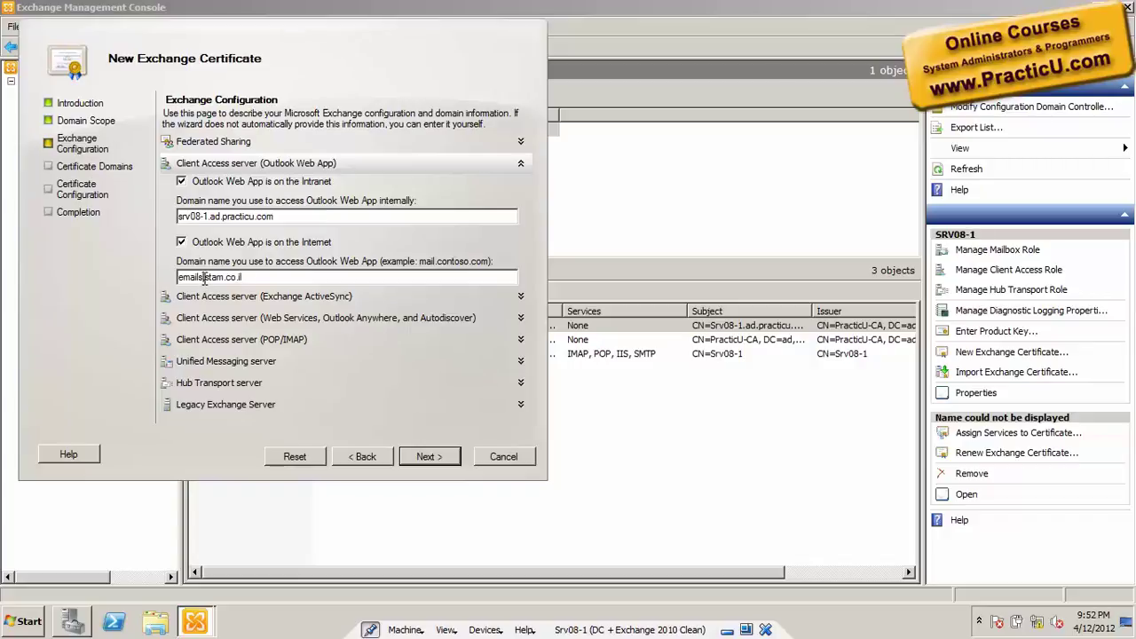
pyautogui.moveTo(205, 278); pyautogui.dragTo(339, 284)
pyautogui.moveTo(295, 217); pyautogui.dragTo(115, 220)
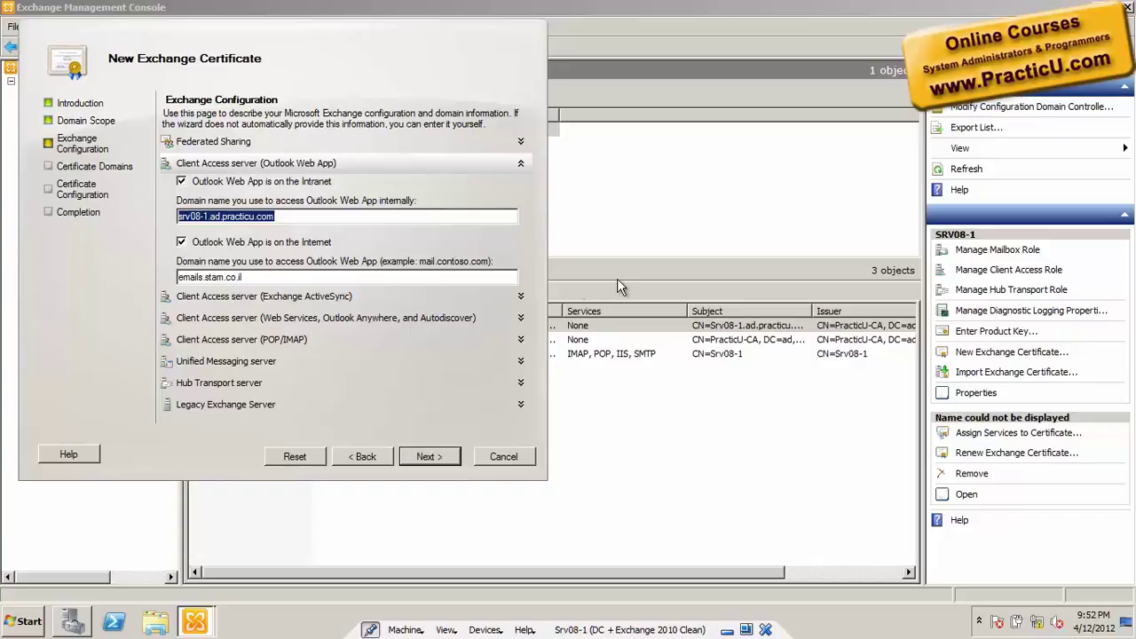
# - Expand the Exchange ActiveSync client access section and leave Exchange Active Sync disabled
pyautogui.click(521, 299)
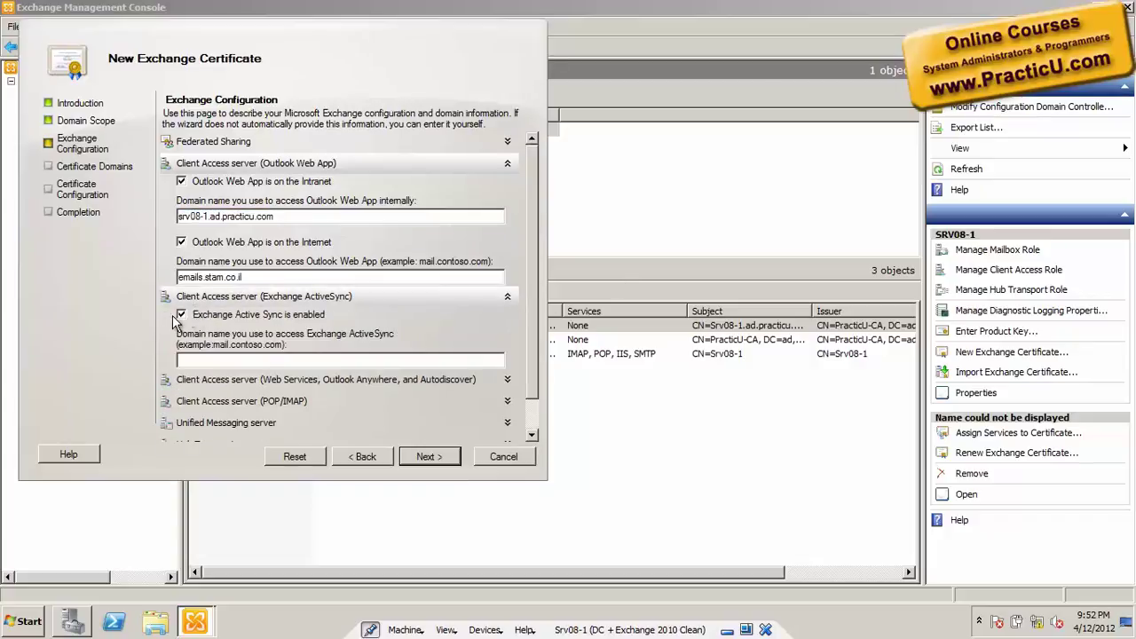
pyautogui.click(180, 316)
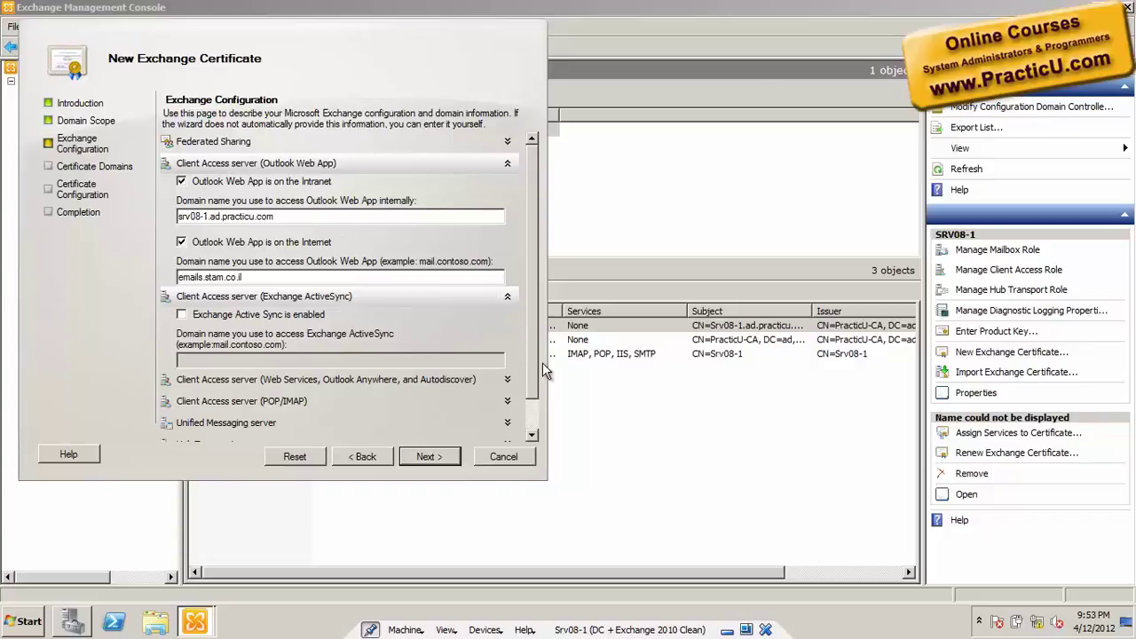
pyautogui.moveTo(533, 360); pyautogui.dragTo(530, 391)
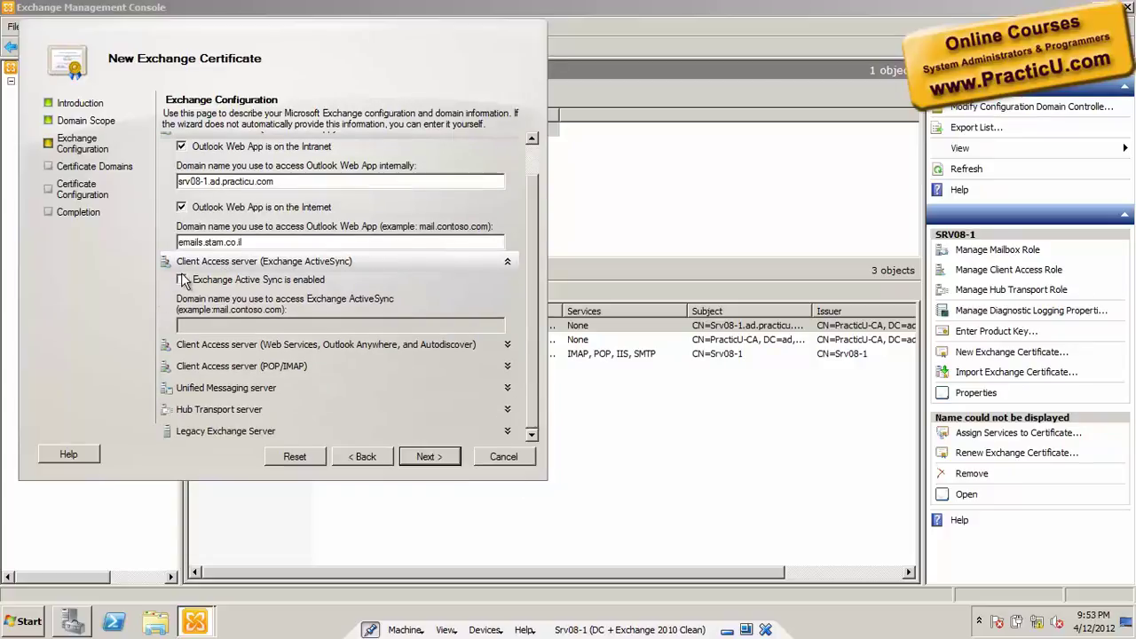
pyautogui.click(182, 280)
pyautogui.click(182, 280)
pyautogui.moveTo(528, 393); pyautogui.dragTo(537, 264)
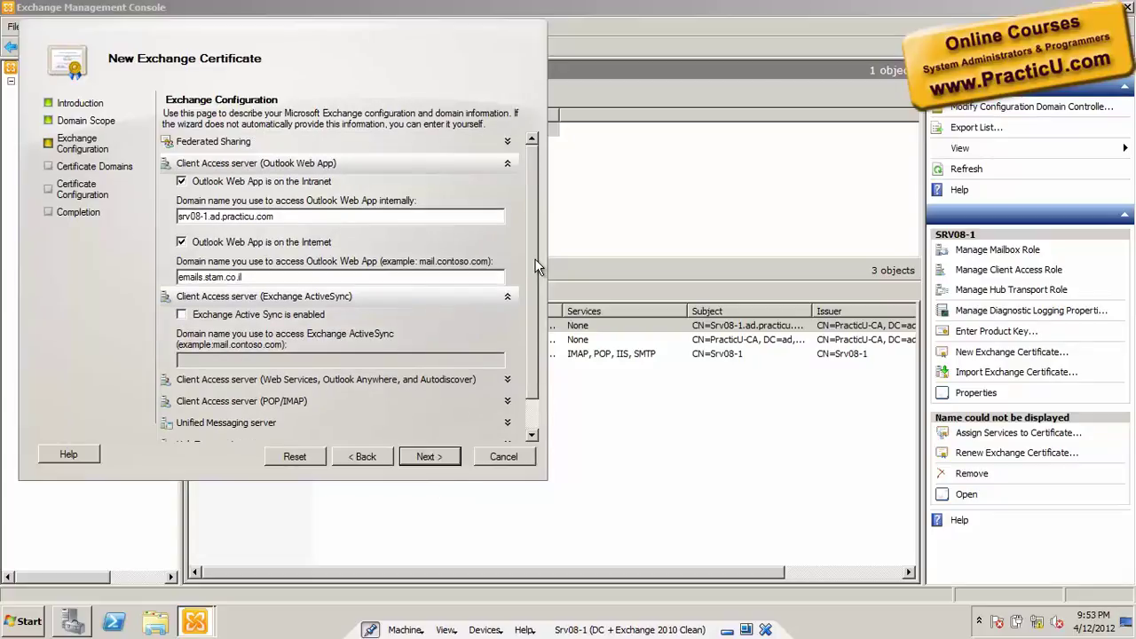
# - Enable Exchange Web Services and Outlook Anywhere for ad.practicu.com, with long-URL Internet Autodiscover as autodiscover.ad.practicu.com, and proceed to Certificate Domains
pyautogui.scroll(-2, 537, 264)
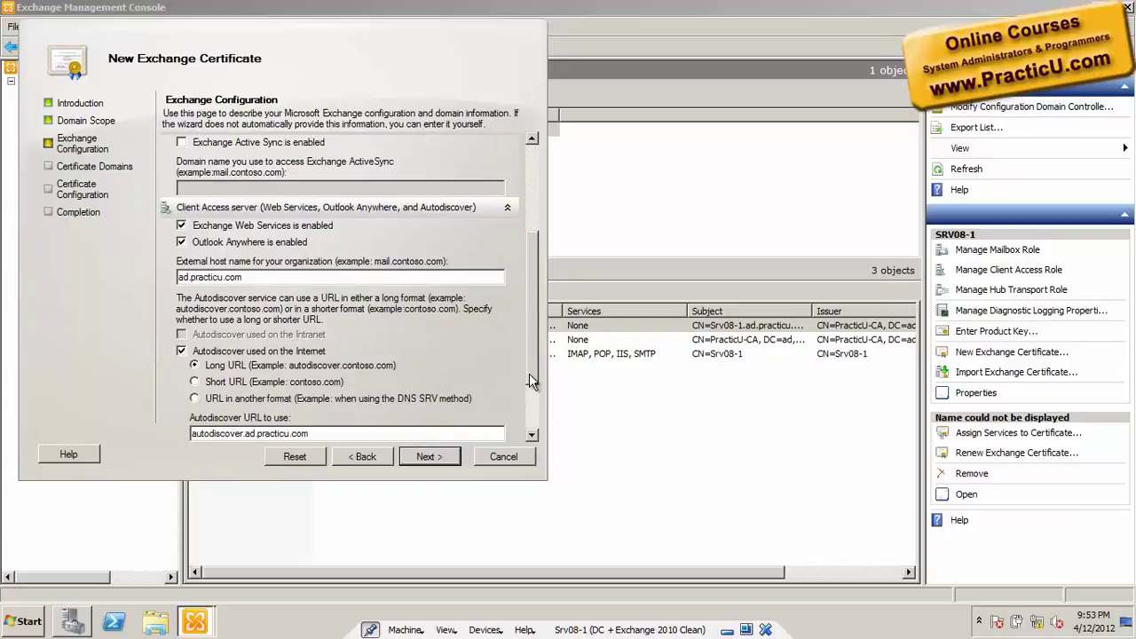
pyautogui.scroll(-3, 527, 413)
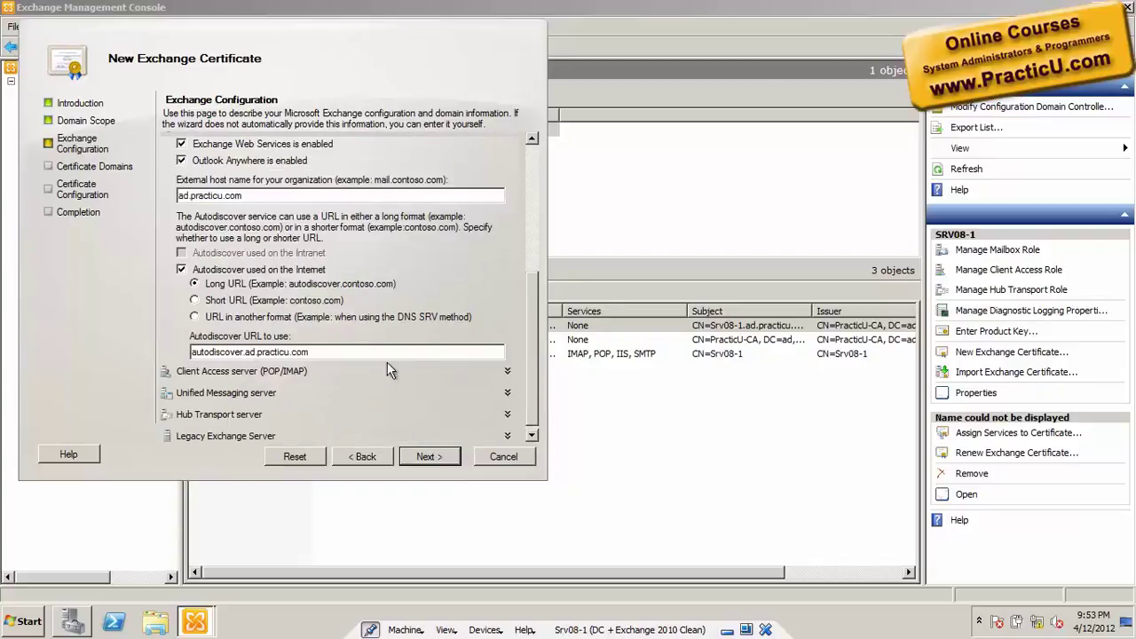
pyautogui.click(428, 458)
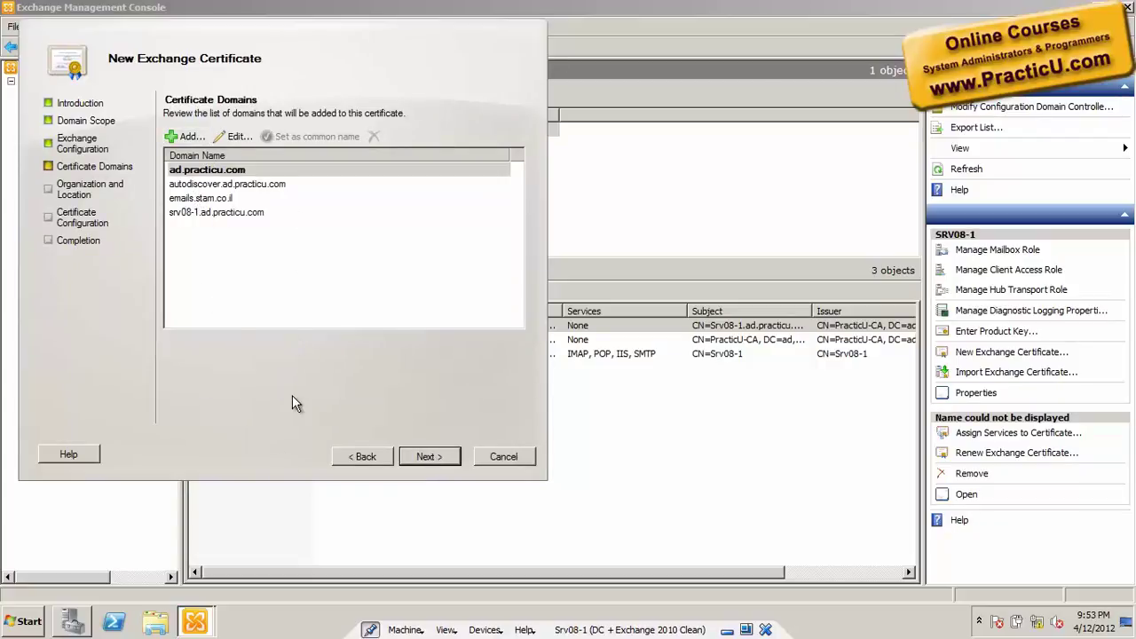
# - Review each domain name listed for the certificate, then select the autodiscover.ad.practicu.com and srv08-1.ad.practicu.com entries together
pyautogui.click(185, 213)
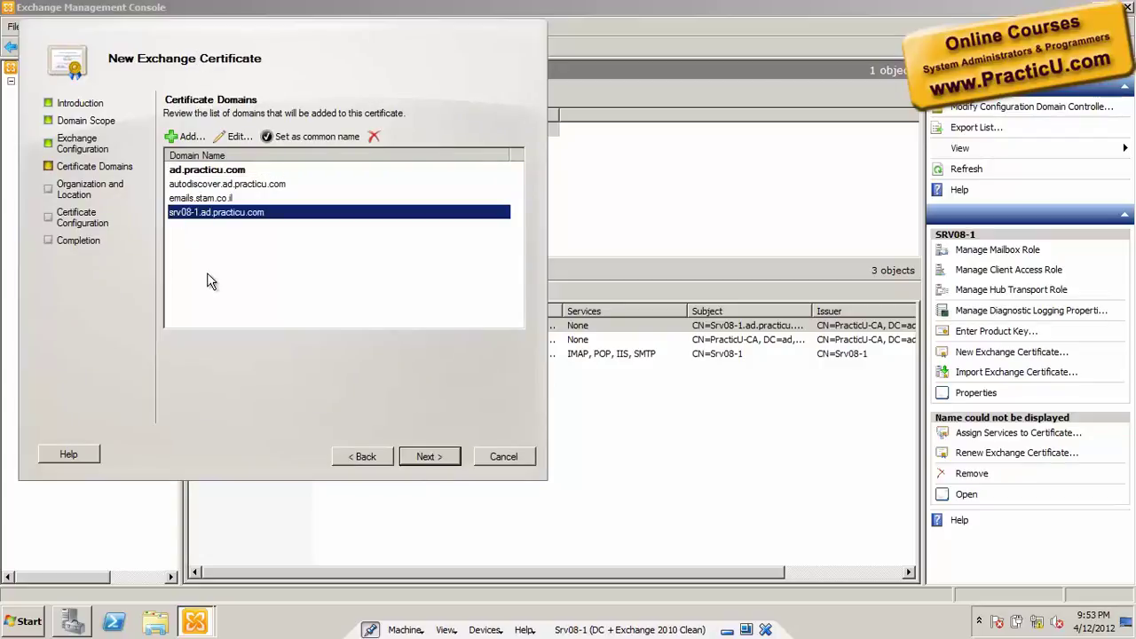
pyautogui.click(196, 172)
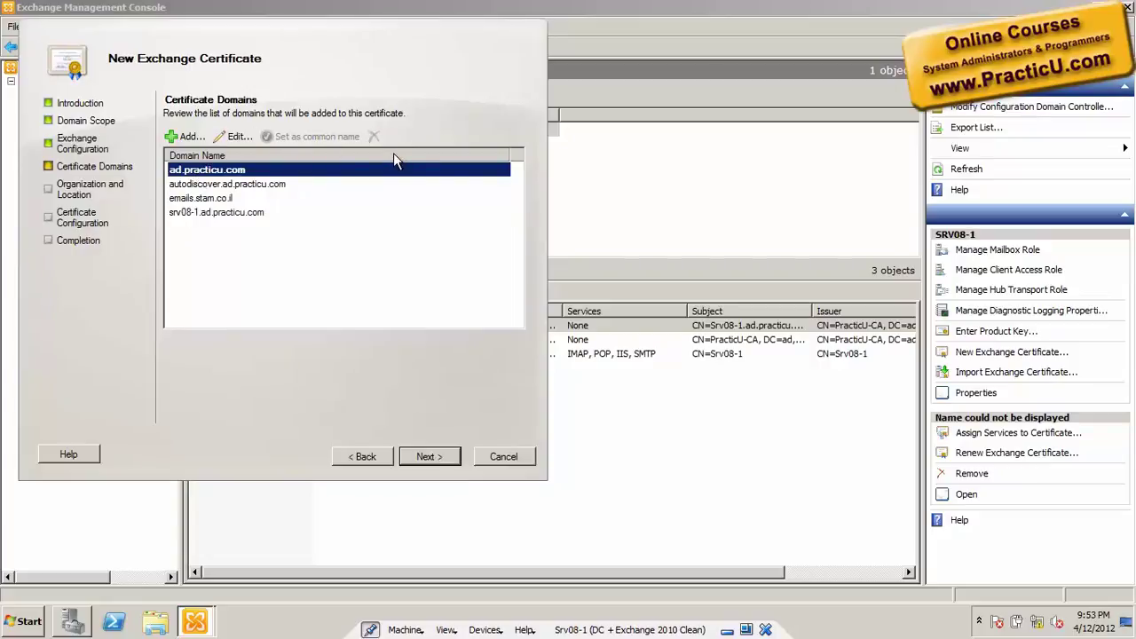
pyautogui.click(245, 186)
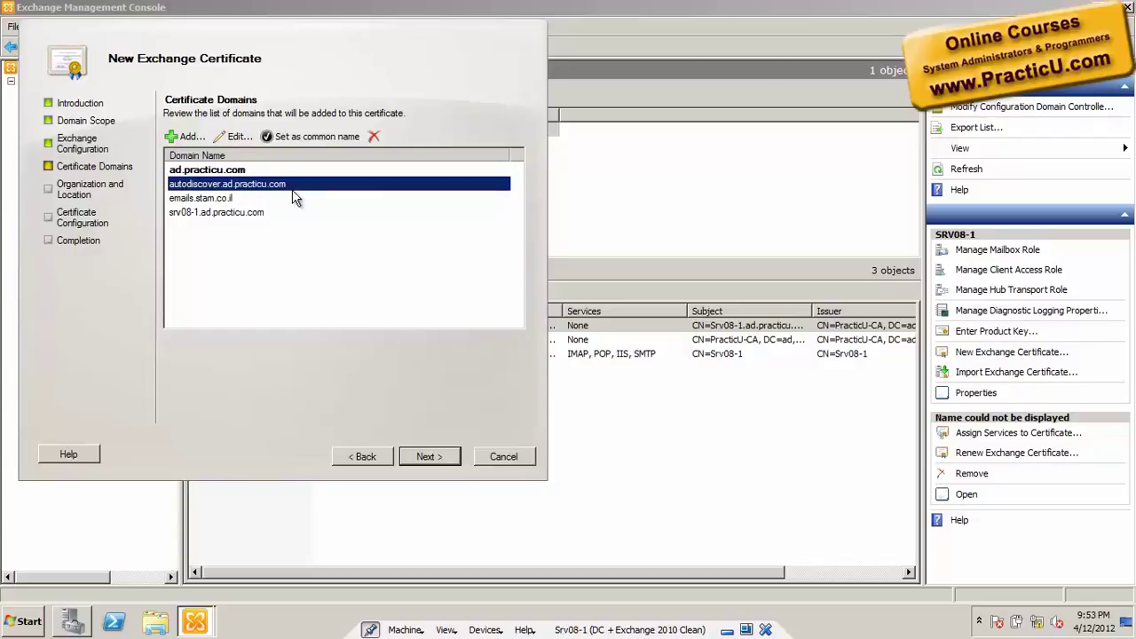
pyautogui.click(214, 200)
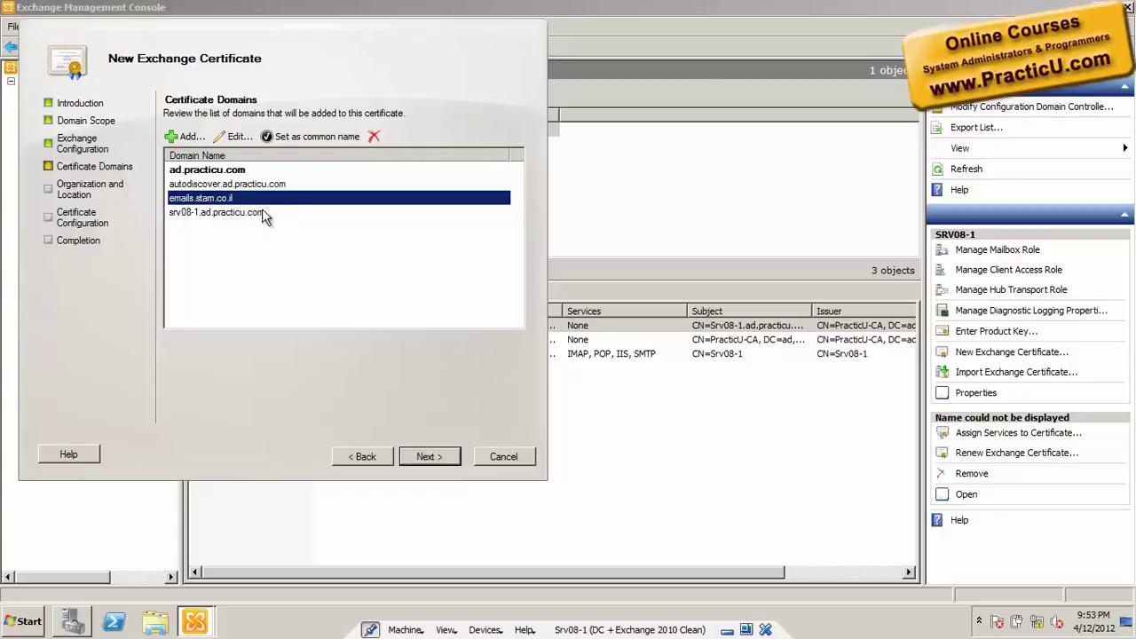
pyautogui.click(241, 214)
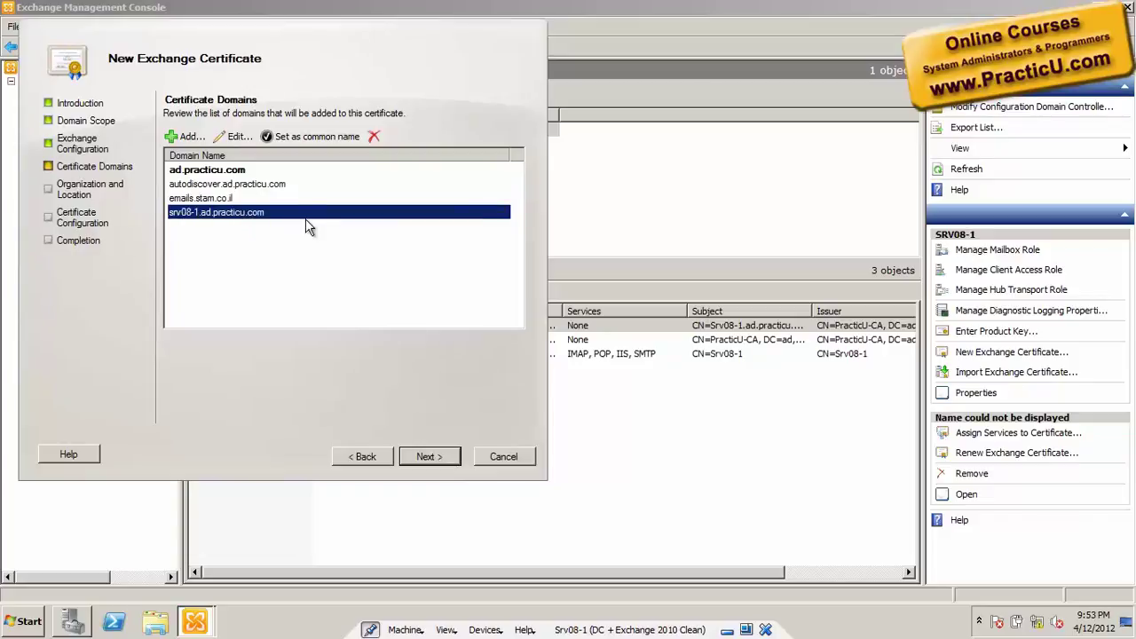
pyautogui.keyDown('ctrl'); pyautogui.click(241, 183); pyautogui.keyUp('ctrl')
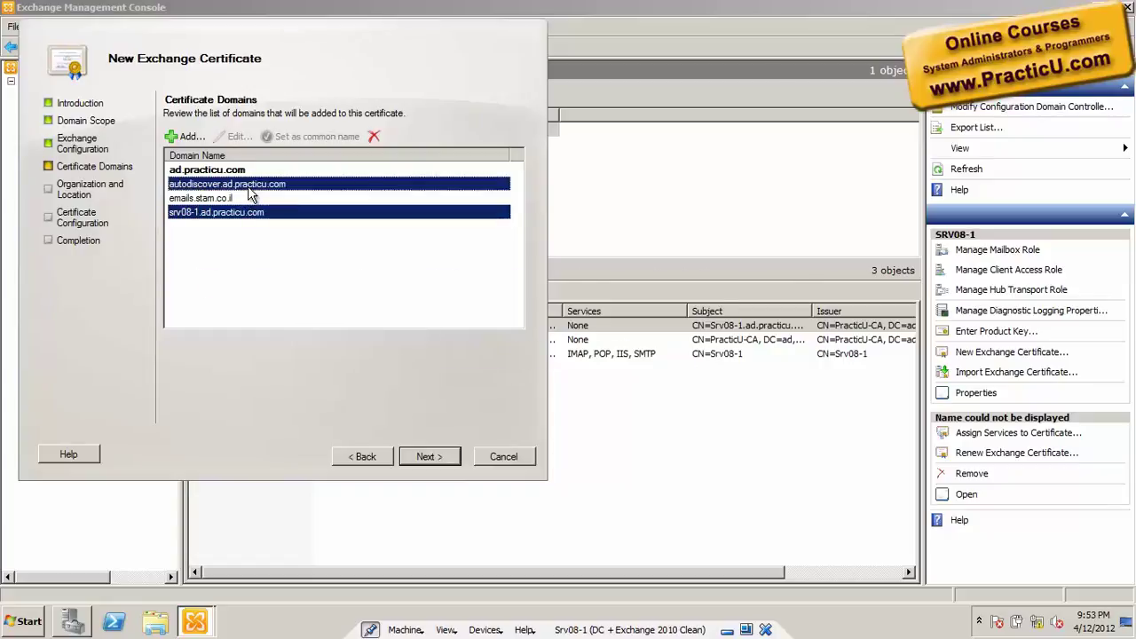